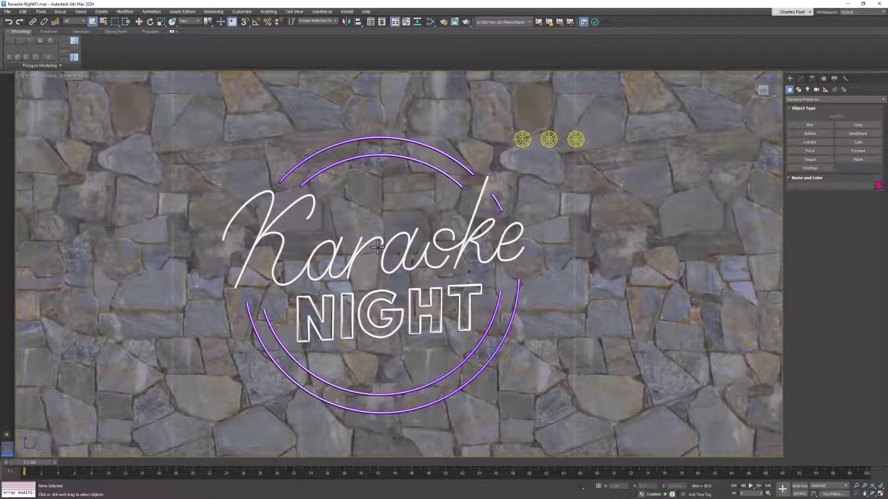
Step: Select the Karaoke script object, orbit side-on, and click through the three sphere lights
{"action": "left_click", "coordinate": [378, 242]}
{"action": "scroll", "coordinate": [415, 259], "scroll_direction": "down", "scroll_amount": 3}
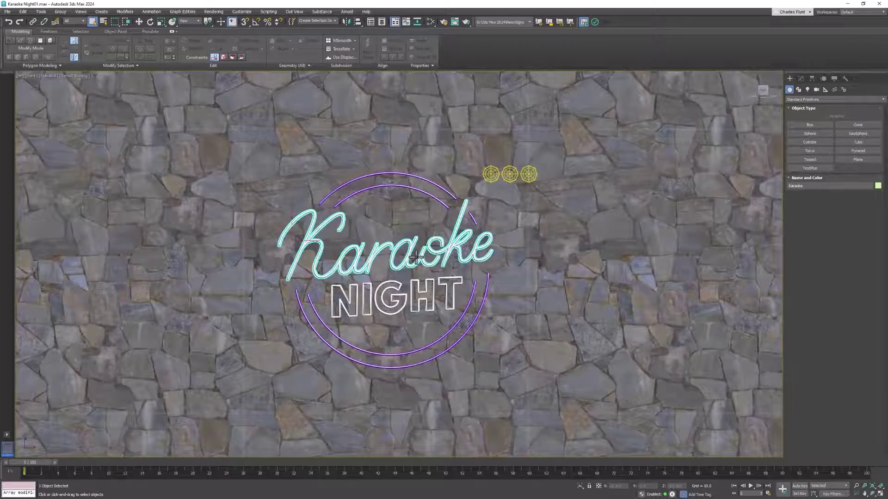
{"action": "mouse_move", "coordinate": [416, 258]}
{"action": "middle_mouse_down", "text": "alt"}
{"action": "mouse_move", "coordinate": [473, 258]}
{"action": "mouse_move", "coordinate": [426, 252]}
{"action": "middle_mouse_up", "text": "alt"}
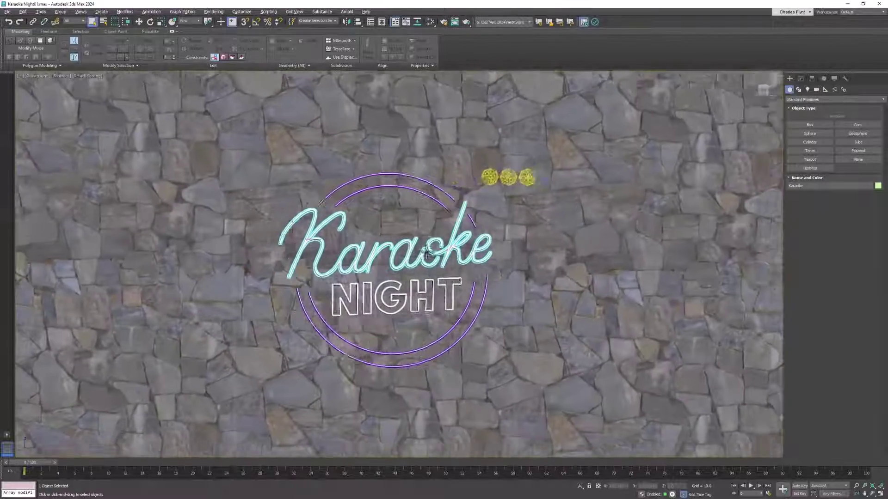
{"action": "left_click", "coordinate": [486, 175]}
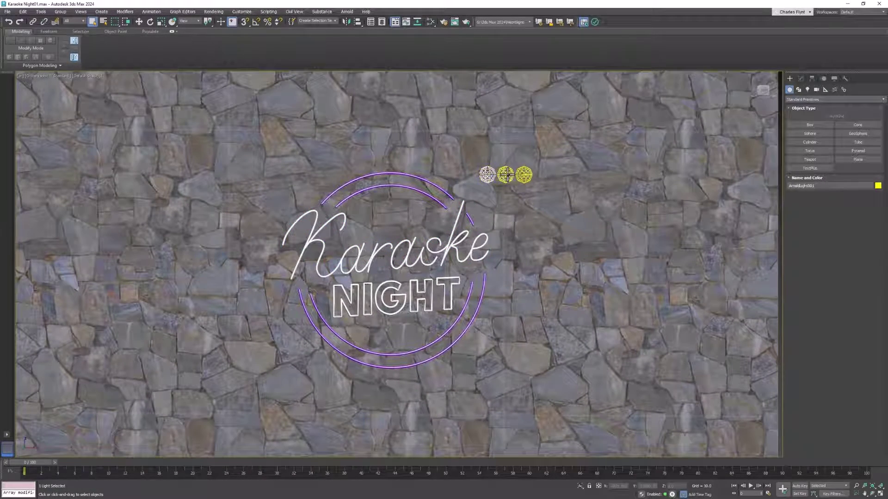
{"action": "left_click", "coordinate": [505, 175]}
{"action": "left_click", "coordinate": [524, 175]}
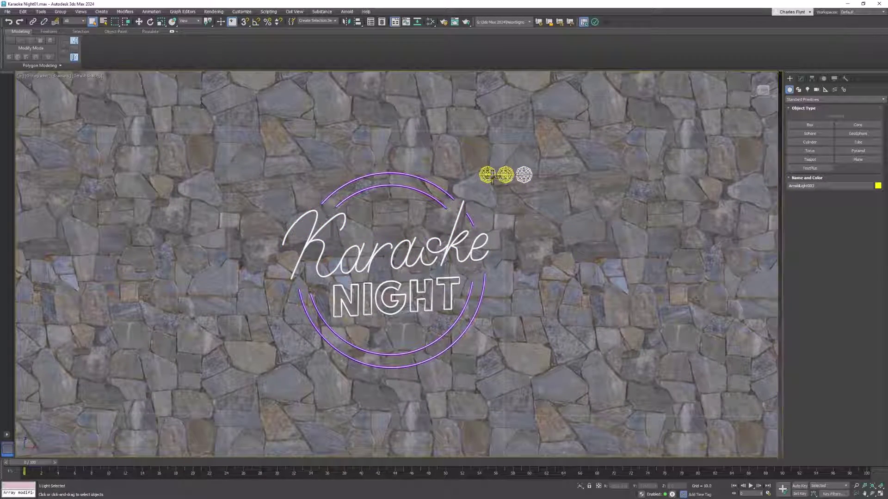
{"action": "left_click", "coordinate": [488, 176]}
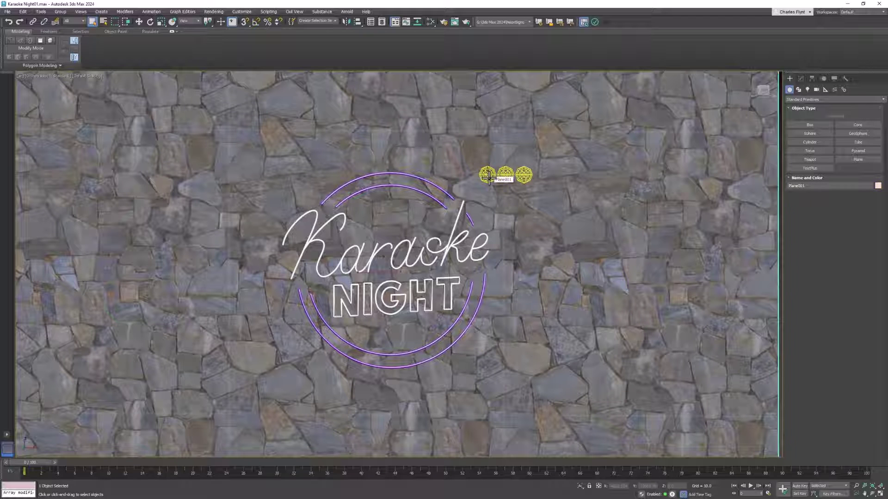
Step: Select the neon circle, the Karaoke script and the background wall plane in turn
{"action": "left_click", "coordinate": [419, 186]}
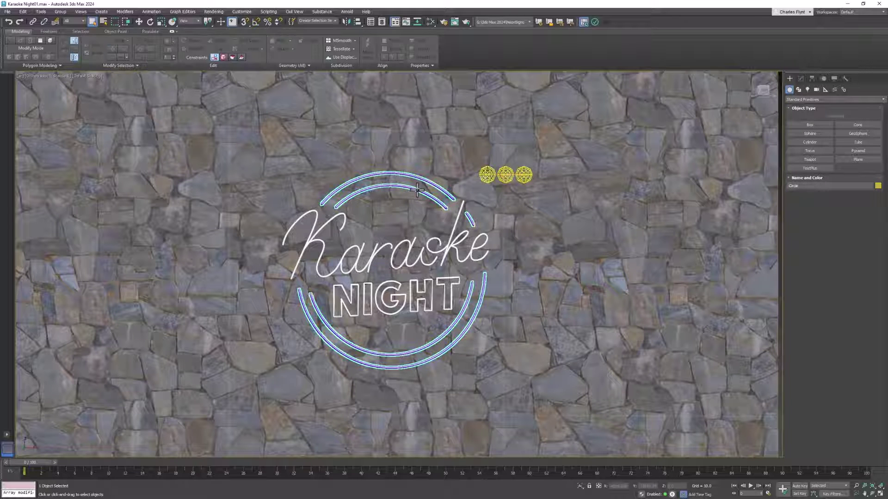
{"action": "left_click", "coordinate": [453, 228]}
{"action": "left_click", "coordinate": [339, 274]}
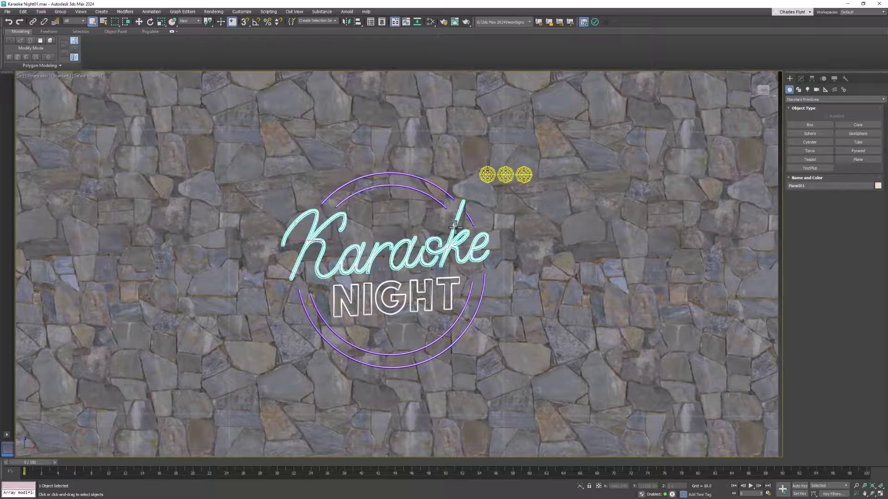
{"action": "left_click", "coordinate": [514, 189]}
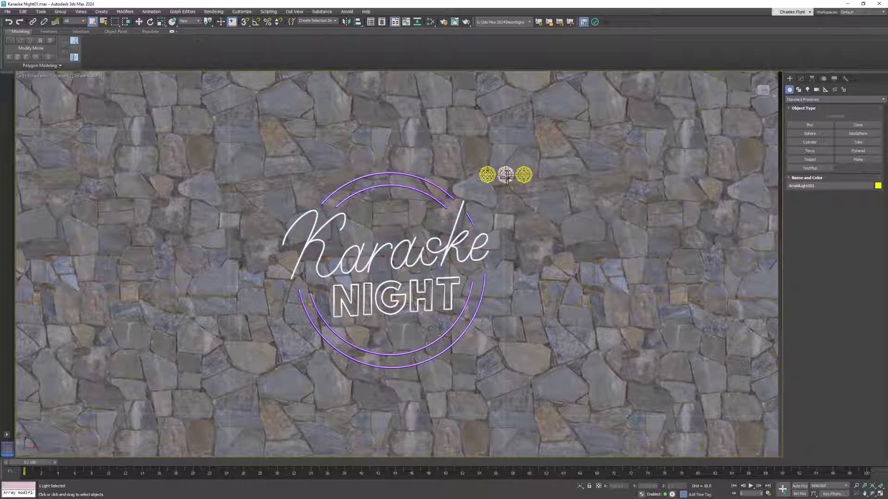
{"action": "left_click", "coordinate": [432, 263]}
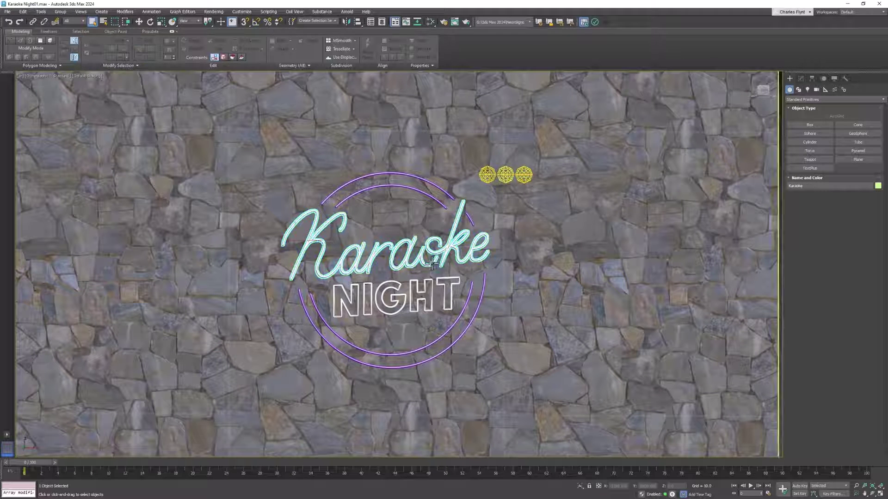
{"action": "left_click", "coordinate": [429, 288]}
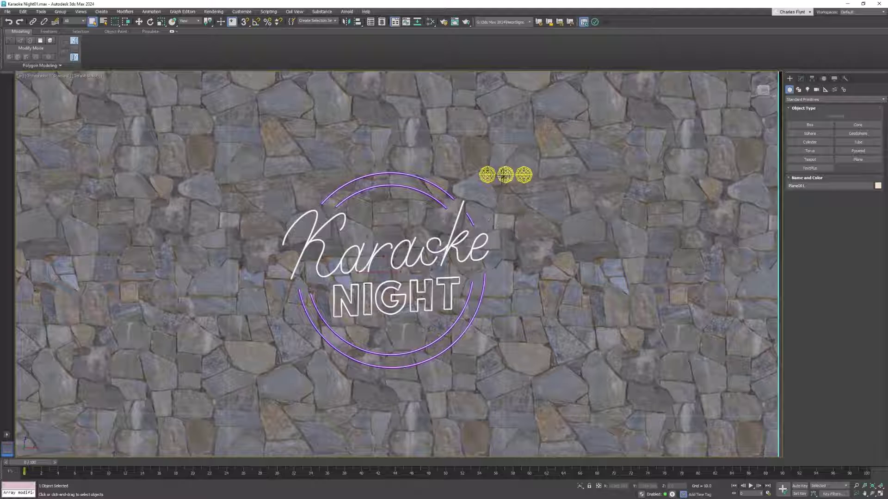
Step: Show the left sphere light's Modify settings, then inspect the middle and right lights' colour and mesh
{"action": "left_click", "coordinate": [488, 176]}
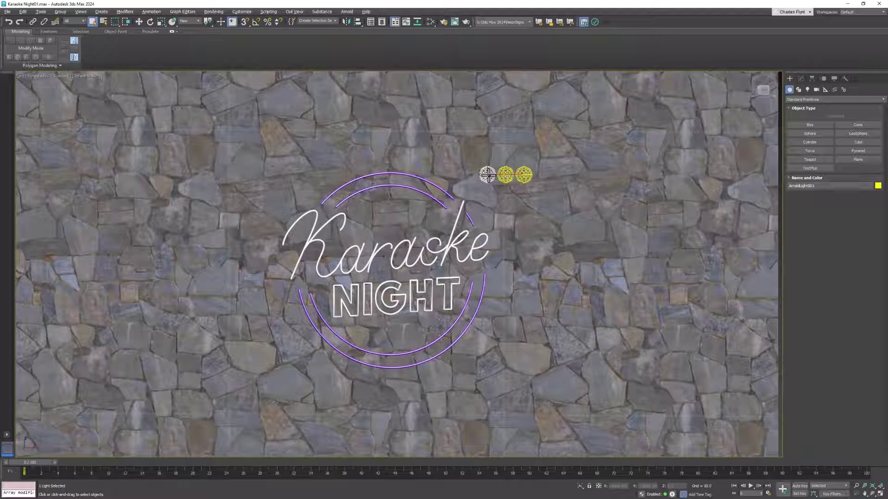
{"action": "left_click", "coordinate": [800, 78]}
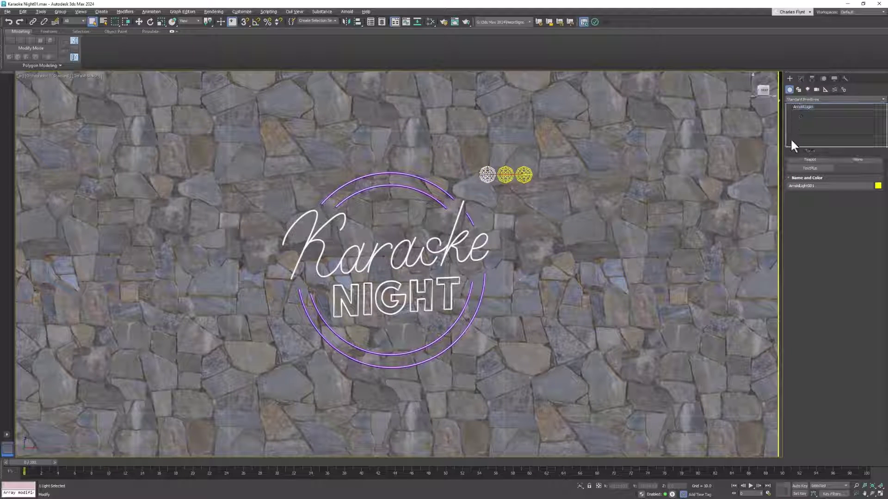
{"action": "left_click", "coordinate": [505, 174]}
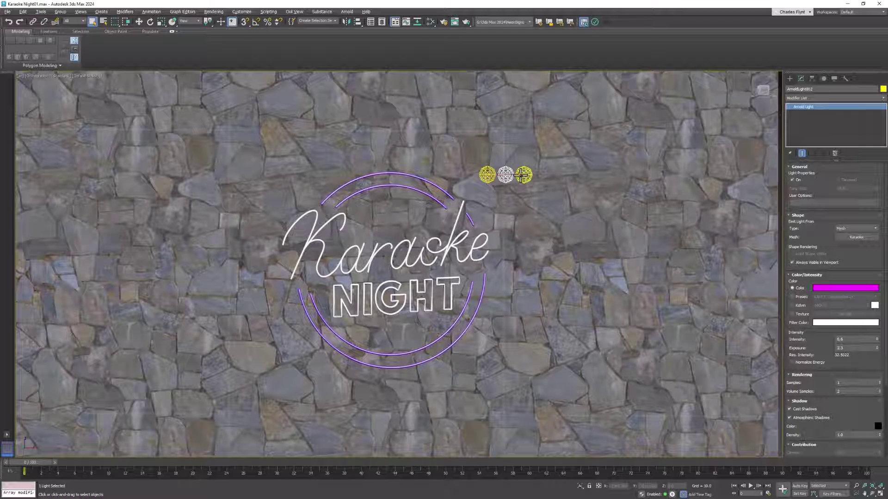
{"action": "left_click", "coordinate": [523, 175]}
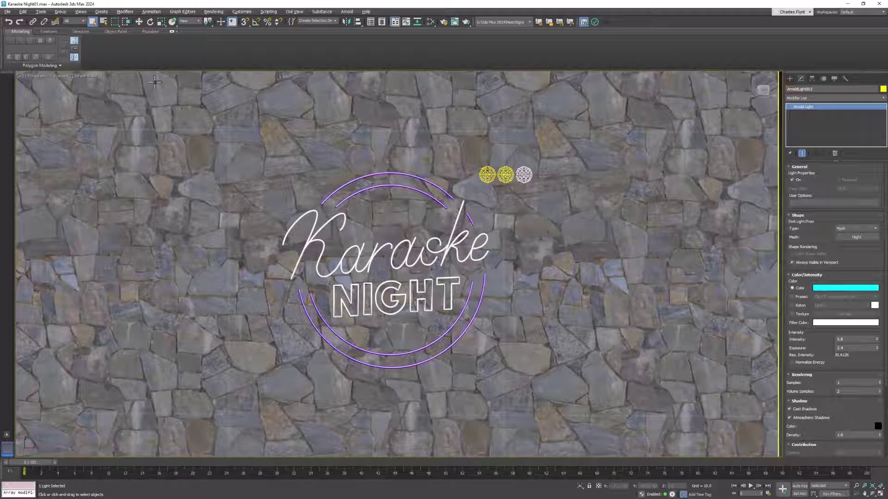
Step: In the Slate Material Editor, pan the nodes, show a material's parameters and move the Circle node beside Karaoke
{"action": "left_click", "coordinate": [429, 20]}
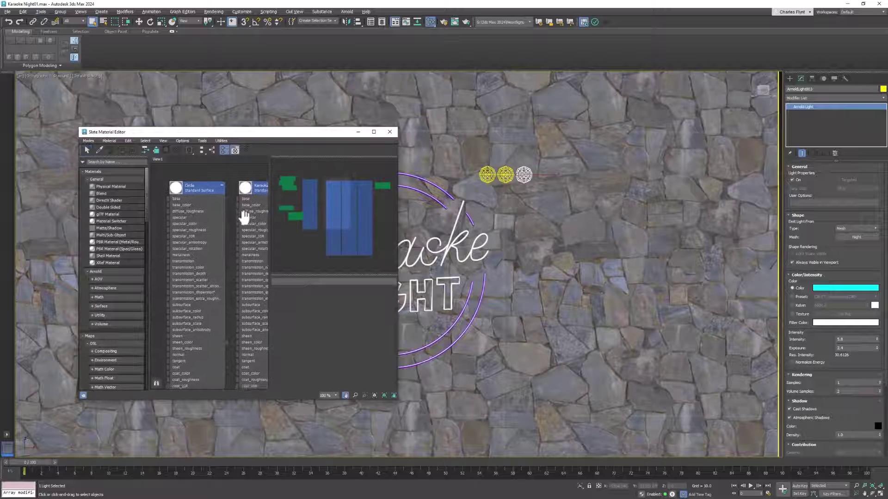
{"action": "middle_click_drag", "start_coordinate": [240, 245], "coordinate": [215, 232]}
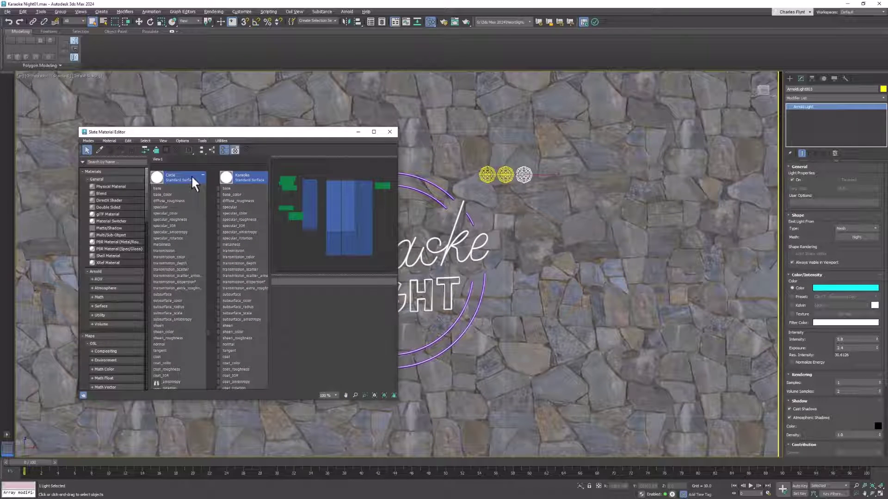
{"action": "double_click", "coordinate": [240, 179]}
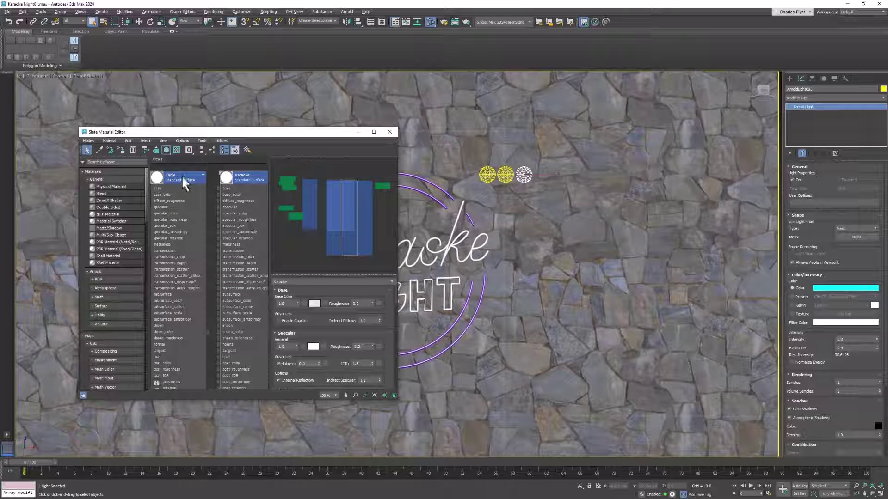
{"action": "mouse_move", "coordinate": [184, 182]}
{"action": "left_mouse_down"}
{"action": "mouse_move", "coordinate": [198, 183]}
{"action": "mouse_move", "coordinate": [179, 172]}
{"action": "mouse_move", "coordinate": [192, 172]}
{"action": "left_mouse_up"}
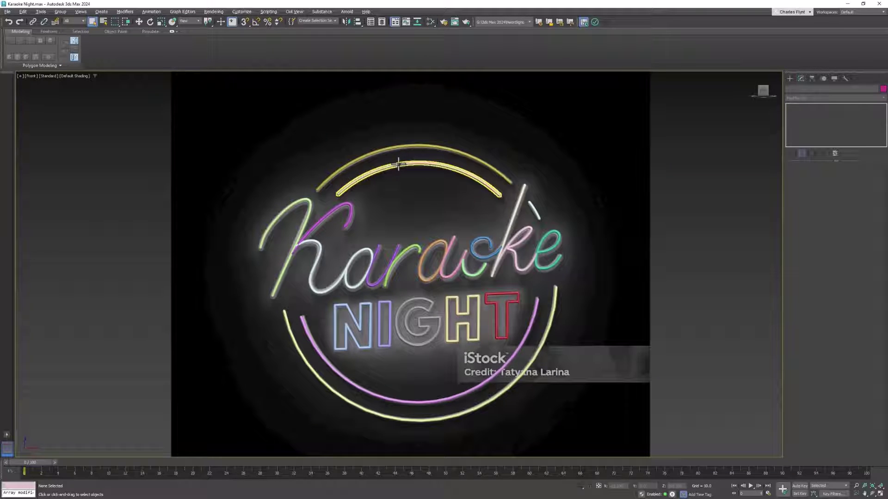
Step: Inspect the outer yellow arc and green K stroke, then drag Plane001 to the left
{"action": "left_click", "coordinate": [402, 145]}
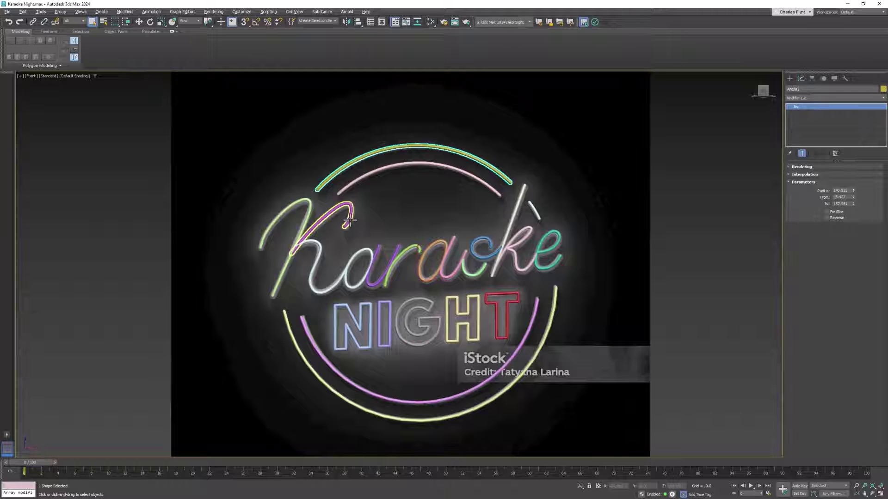
{"action": "left_click", "coordinate": [306, 211]}
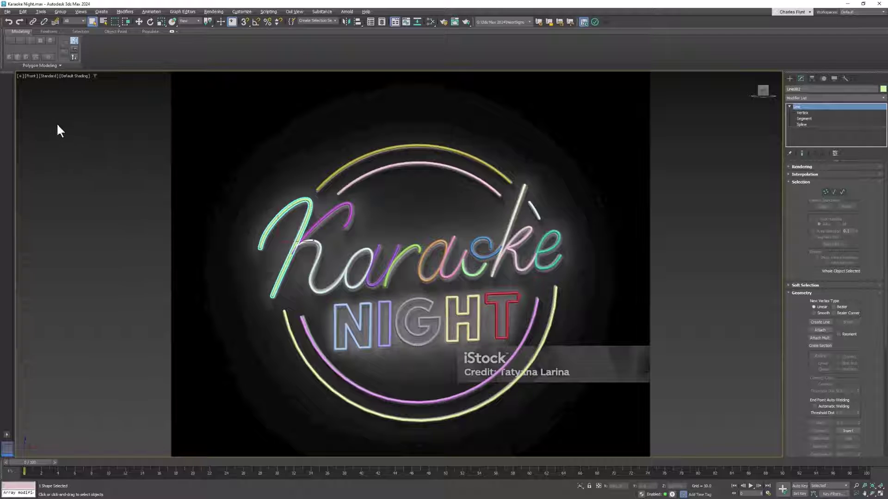
{"action": "left_click", "coordinate": [523, 126]}
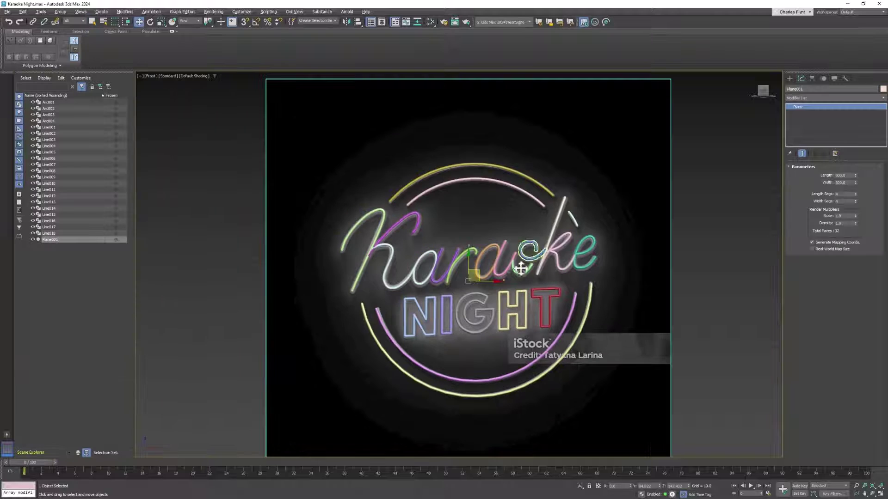
{"action": "left_click_drag", "start_coordinate": [498, 284], "coordinate": [325, 279]}
Step: Undo the plane move, wire Map #2 into Material #25's Base Color, and move the textured plane left
{"action": "key", "text": "ctrl+z"}
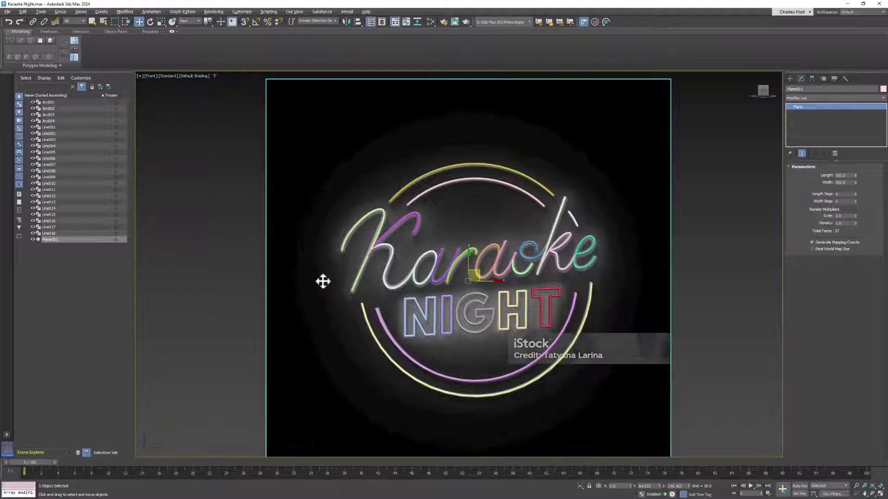
{"action": "left_click", "coordinate": [430, 22]}
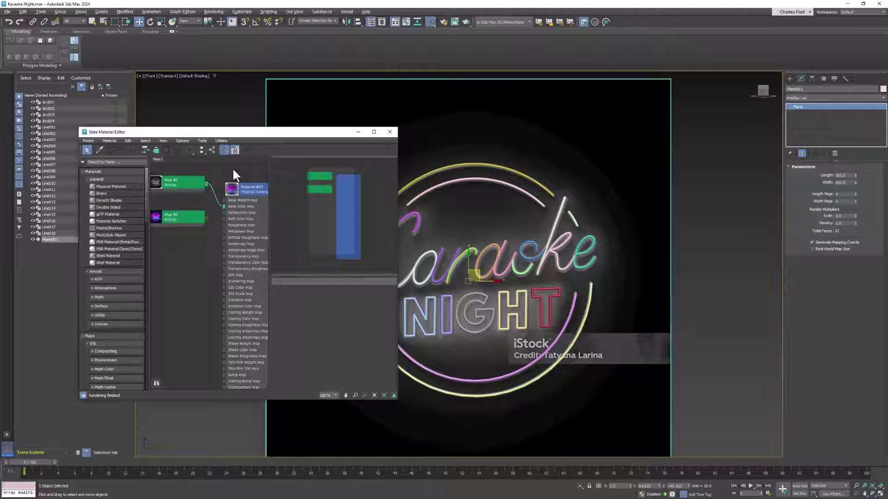
{"action": "double_click", "coordinate": [175, 224]}
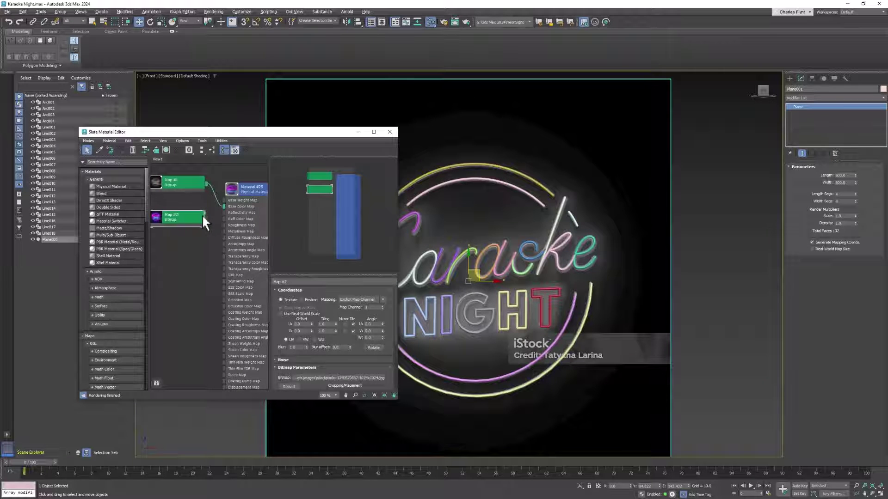
{"action": "left_click_drag", "start_coordinate": [205, 218], "coordinate": [232, 210]}
{"action": "left_click", "coordinate": [395, 132]}
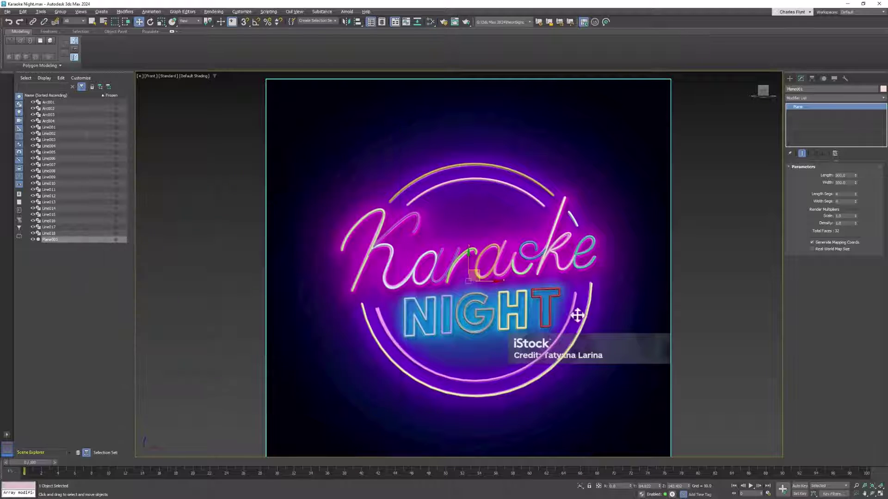
{"action": "left_click_drag", "start_coordinate": [495, 268], "coordinate": [325, 268]}
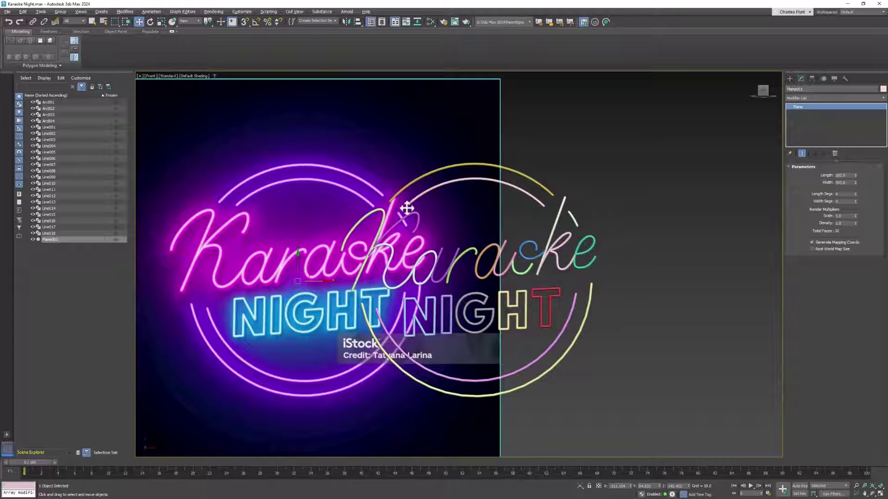
Step: Browse the retro neon sign image results and preview the Coca-Cola bottle sign
{"action": "key", "text": "alt+Tab"}
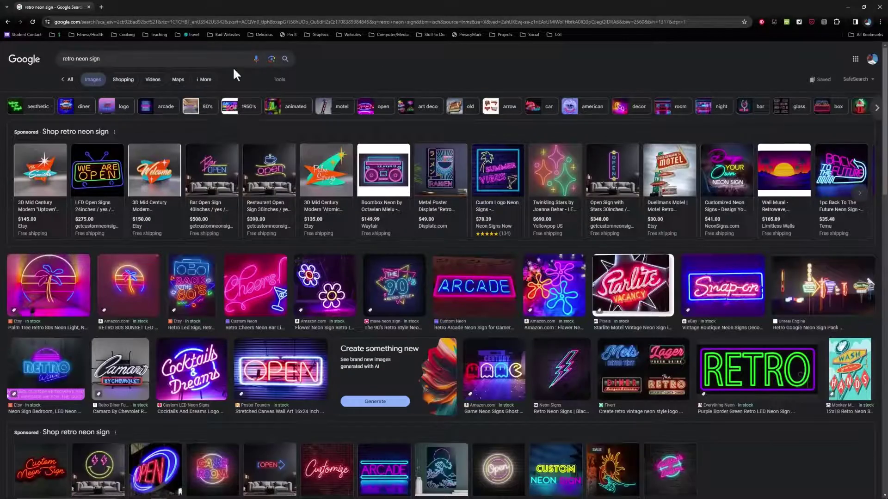
{"action": "scroll", "coordinate": [282, 310], "scroll_direction": "down", "scroll_amount": 1}
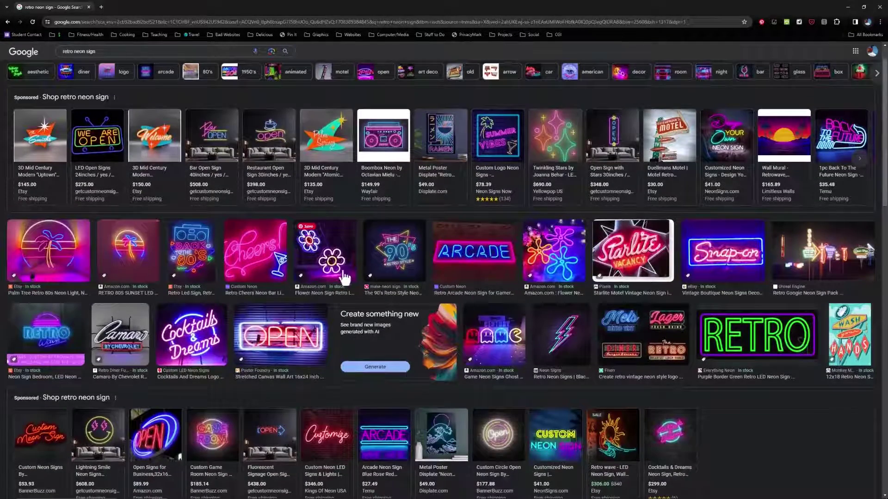
{"action": "scroll", "coordinate": [139, 98], "scroll_direction": "up", "scroll_amount": 1}
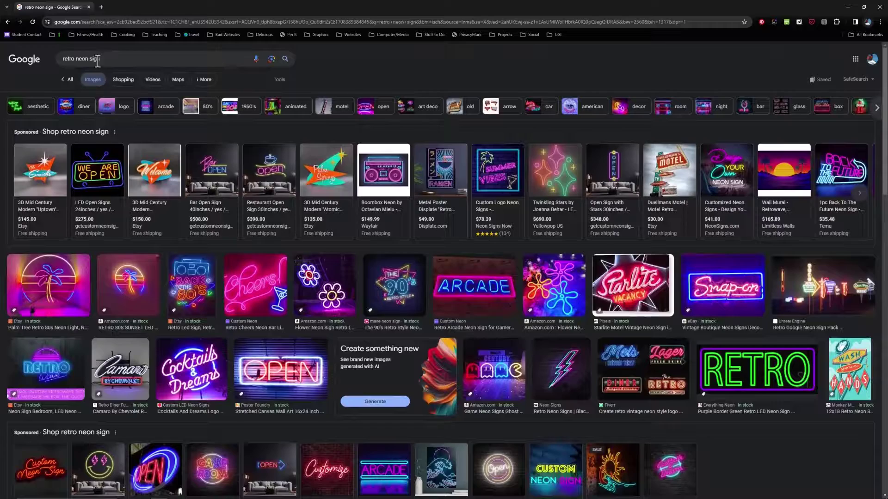
{"action": "scroll", "coordinate": [430, 319], "scroll_direction": "down", "scroll_amount": 2}
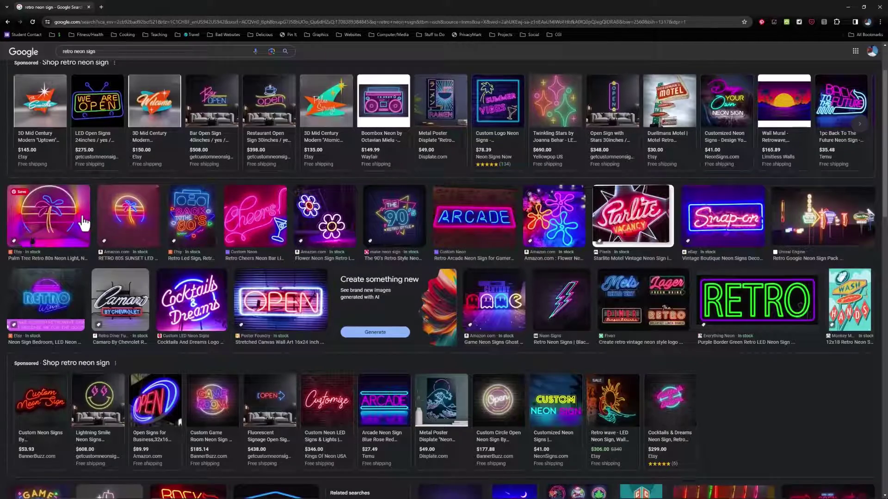
{"action": "scroll", "coordinate": [96, 211], "scroll_direction": "down", "scroll_amount": 1}
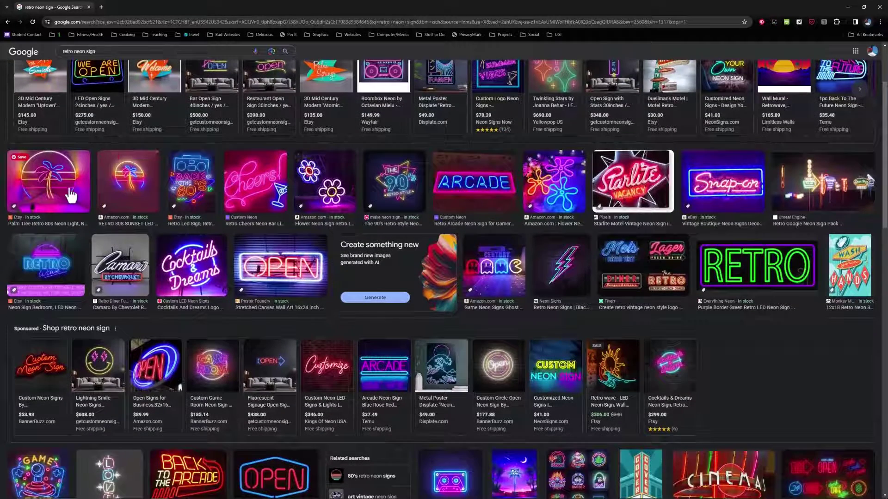
{"action": "scroll", "coordinate": [396, 282], "scroll_direction": "down", "scroll_amount": 1}
{"action": "scroll", "coordinate": [395, 282], "scroll_direction": "down", "scroll_amount": 3}
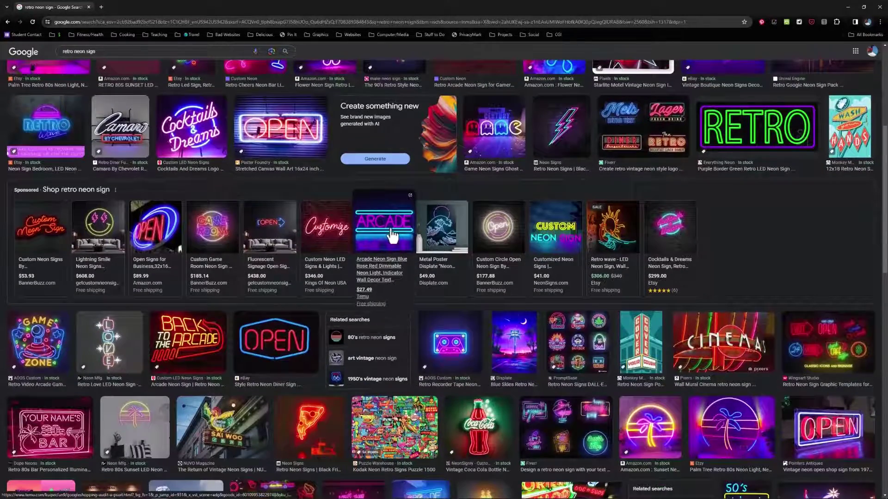
{"action": "scroll", "coordinate": [388, 234], "scroll_direction": "down", "scroll_amount": 1}
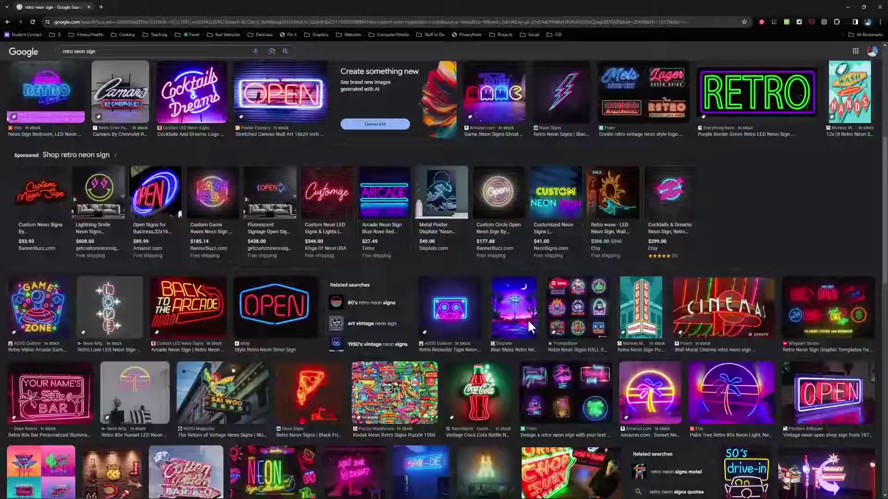
{"action": "scroll", "coordinate": [528, 319], "scroll_direction": "down", "scroll_amount": 2}
{"action": "left_click", "coordinate": [492, 342]}
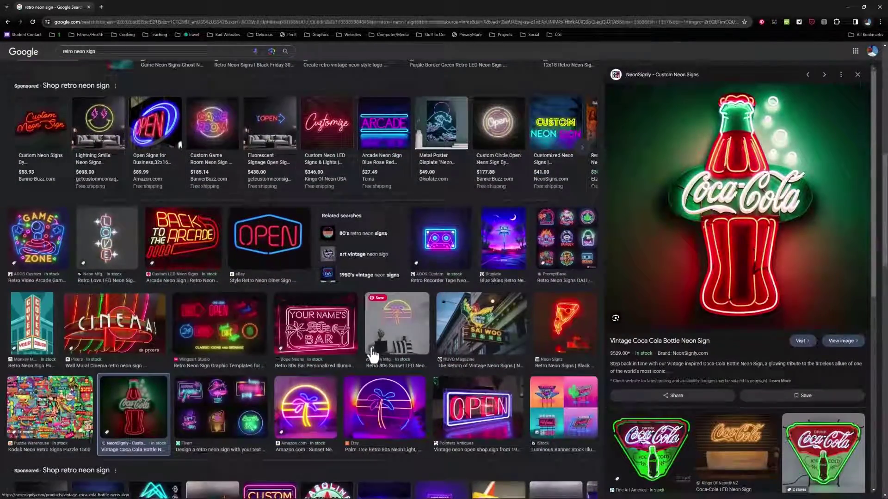
{"action": "scroll", "coordinate": [374, 356], "scroll_direction": "down", "scroll_amount": 2}
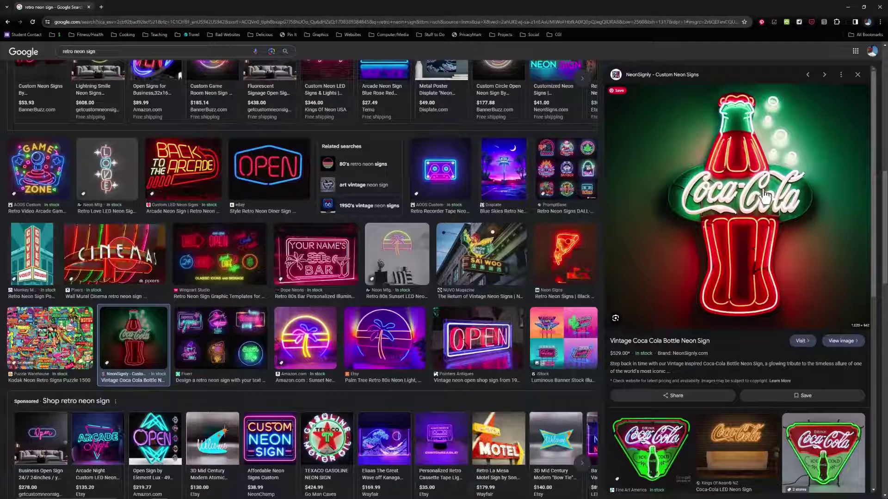
Step: Preview the Game Zone, cassette tape, Jack Daniel's and vintage motorcycle neon signs
{"action": "left_click", "coordinate": [51, 178]}
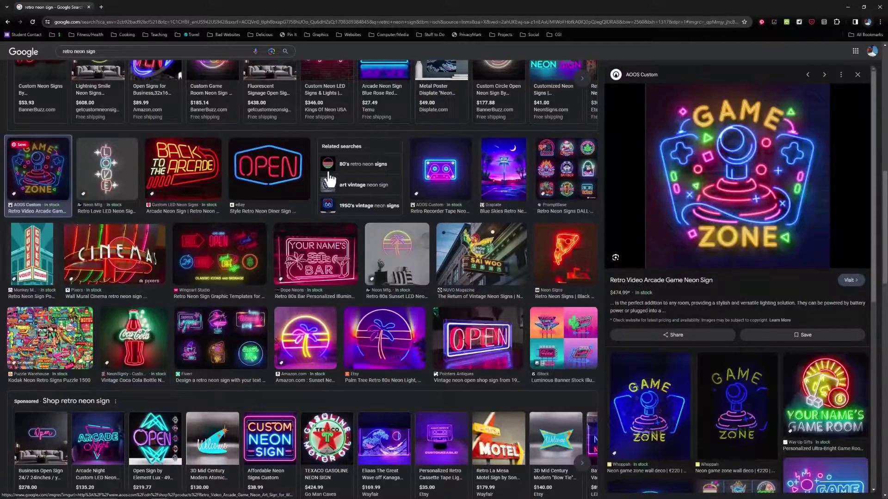
{"action": "left_click", "coordinate": [446, 173]}
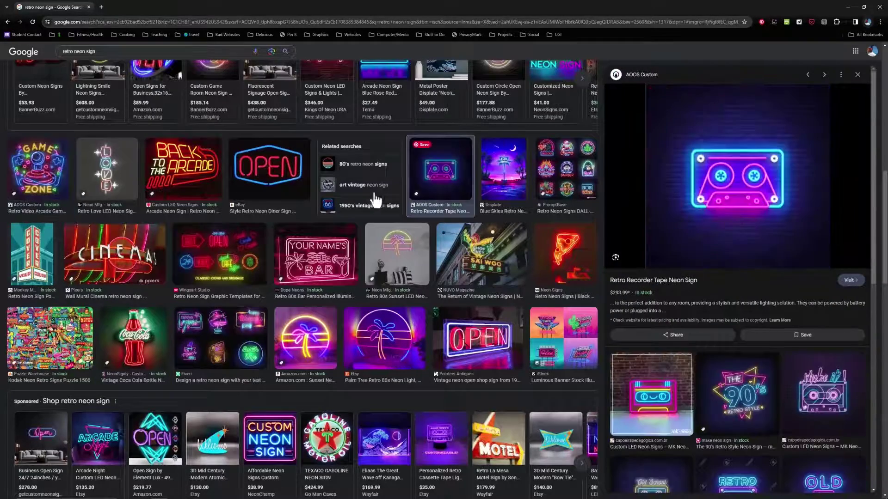
{"action": "scroll", "coordinate": [351, 218], "scroll_direction": "down", "scroll_amount": 8}
{"action": "scroll", "coordinate": [351, 222], "scroll_direction": "down", "scroll_amount": 4}
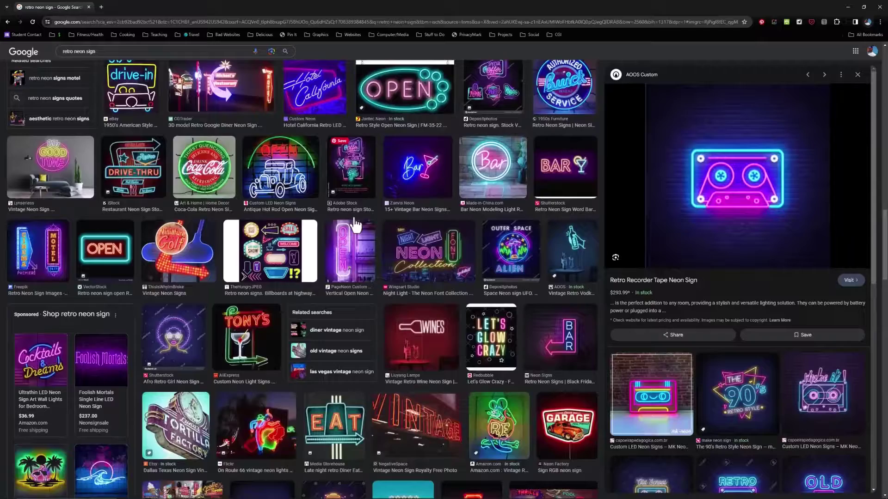
{"action": "scroll", "coordinate": [353, 215], "scroll_direction": "down", "scroll_amount": 10}
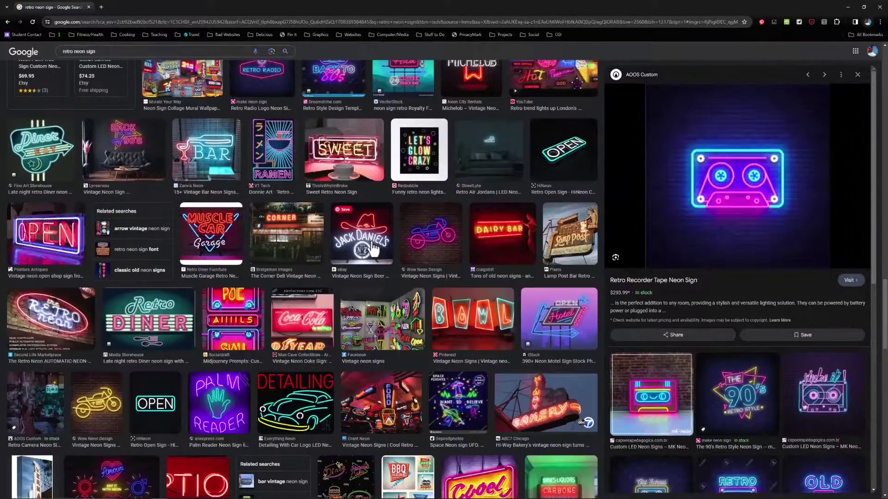
{"action": "left_click", "coordinate": [368, 245]}
{"action": "left_click", "coordinate": [435, 248]}
{"action": "scroll", "coordinate": [444, 247], "scroll_direction": "down", "scroll_amount": 3}
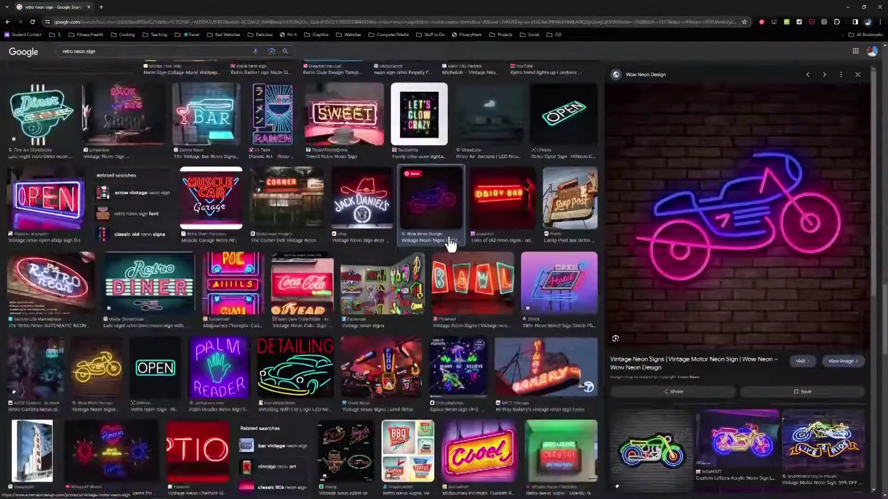
{"action": "scroll", "coordinate": [363, 298], "scroll_direction": "down", "scroll_amount": 7}
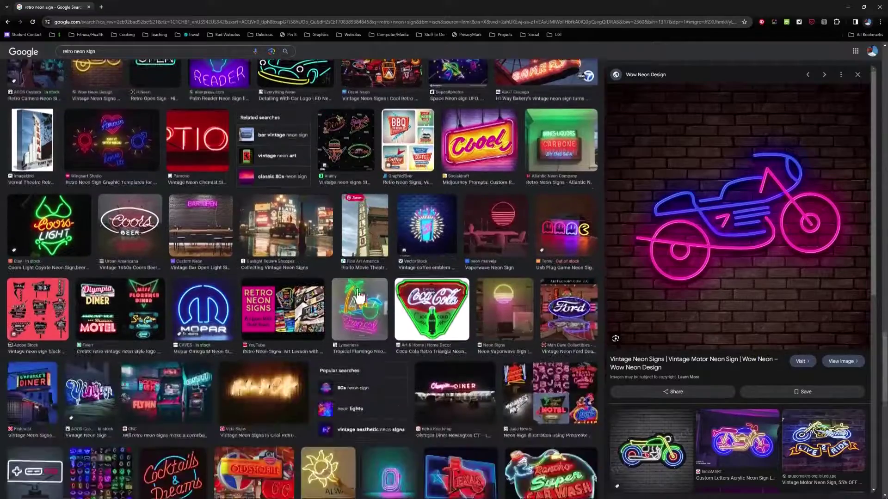
{"action": "scroll", "coordinate": [363, 298], "scroll_direction": "down", "scroll_amount": 2}
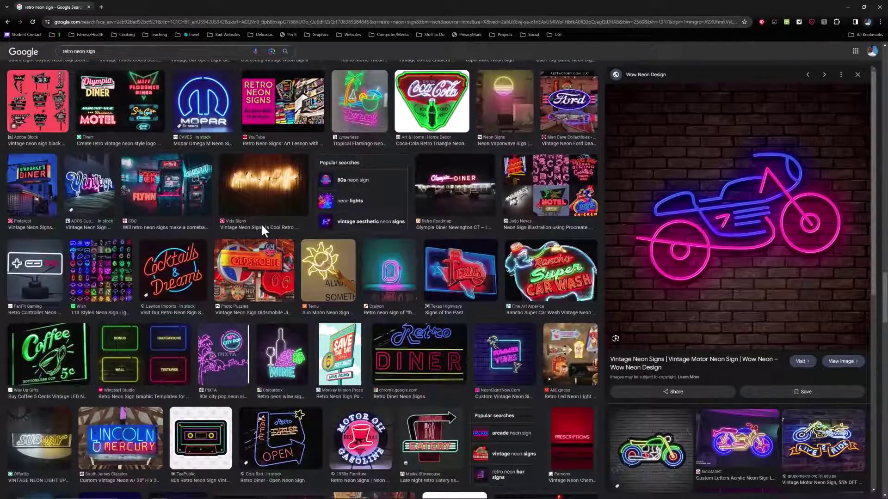
Step: Search Google Images for 'Donut neon sign' and scroll the results
{"action": "triple_click", "coordinate": [57, 51]}
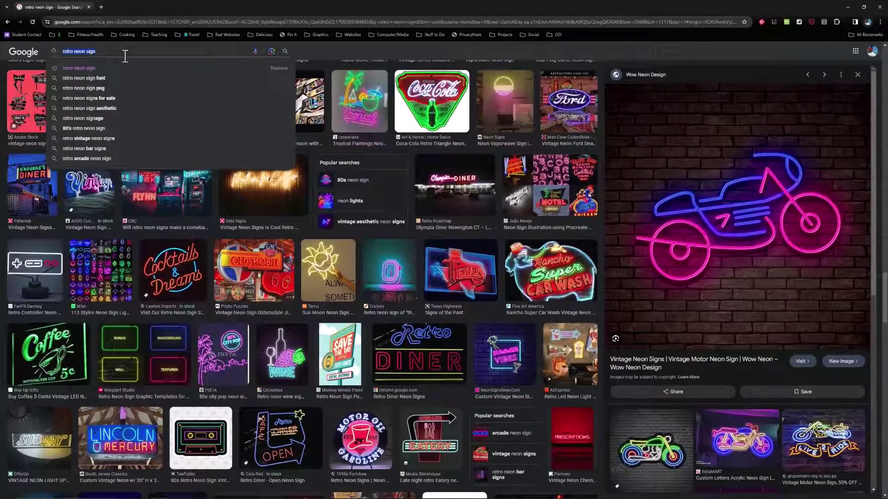
{"action": "type", "text": "Donut neon sig"}
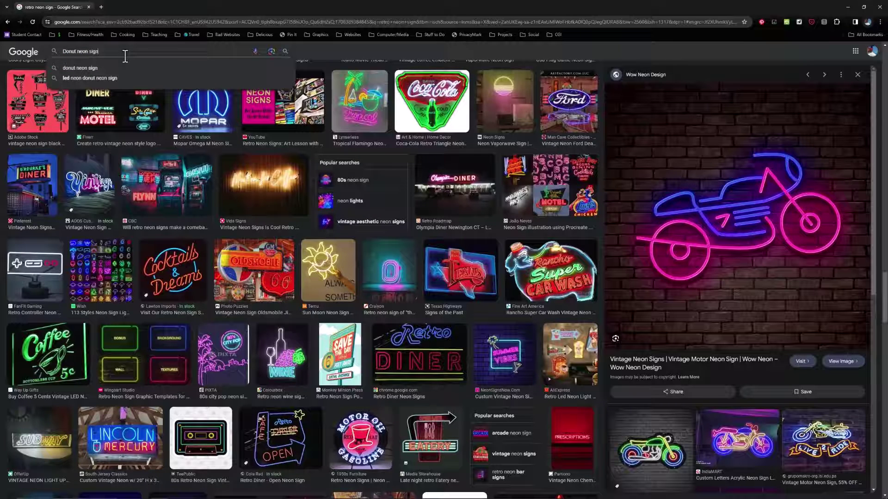
{"action": "type", "text": "n"}
{"action": "key", "text": "Return"}
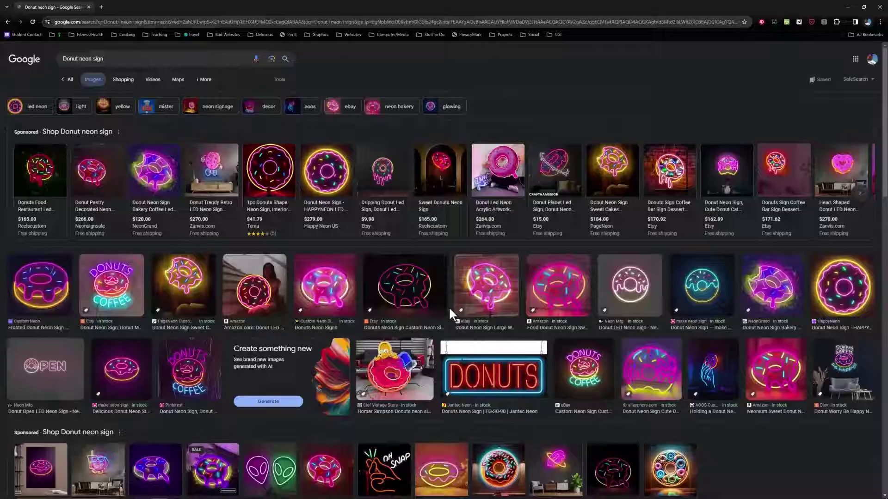
{"action": "scroll", "coordinate": [449, 319], "scroll_direction": "down", "scroll_amount": 5}
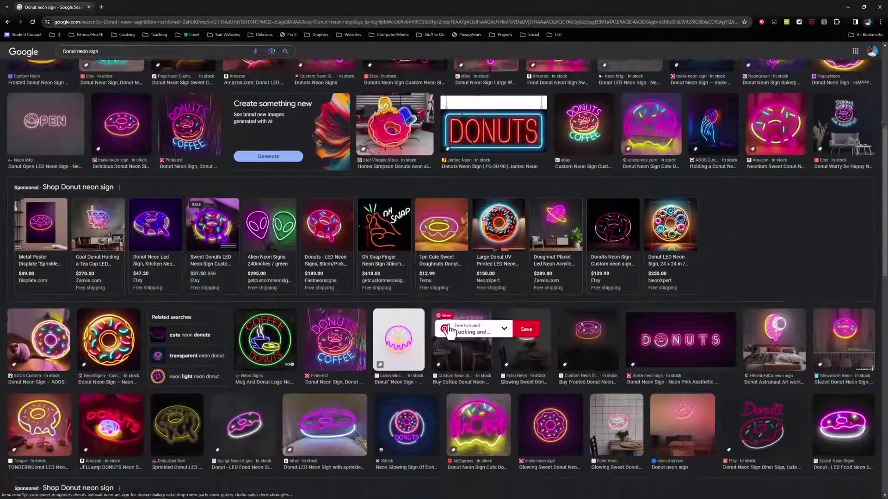
{"action": "scroll", "coordinate": [449, 330], "scroll_direction": "down", "scroll_amount": 1}
Step: Replace the query with 'Gas stations neon sugn', then 'Automotive neon sgins', and browse the results
{"action": "left_click", "coordinate": [74, 52]}
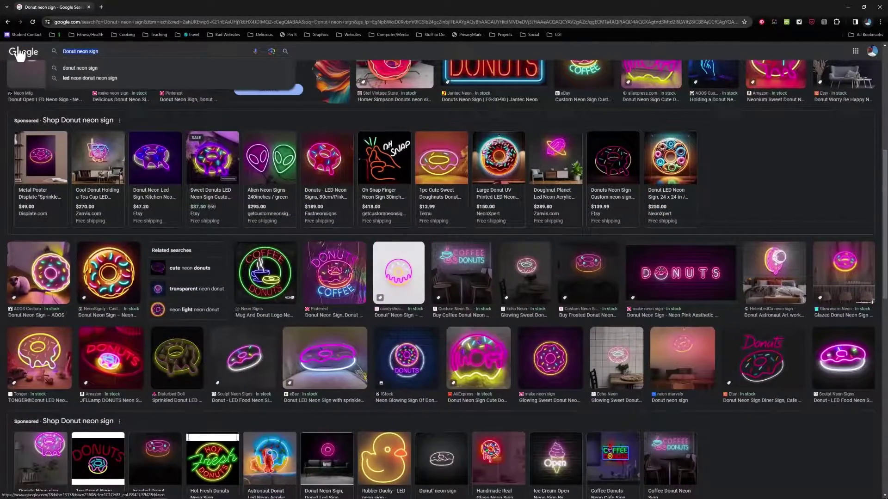
{"action": "type", "text": "Gas sta"}
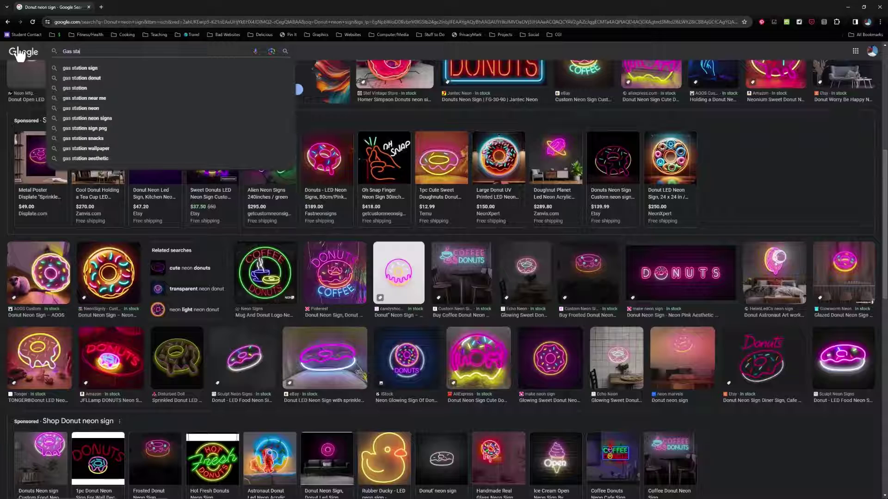
{"action": "type", "text": "tions neon sug"}
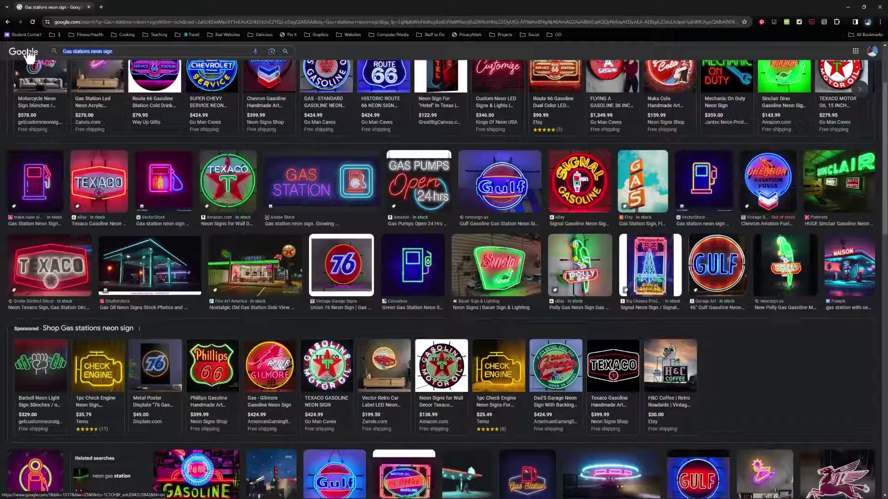
{"action": "type", "text": "Automotive"}
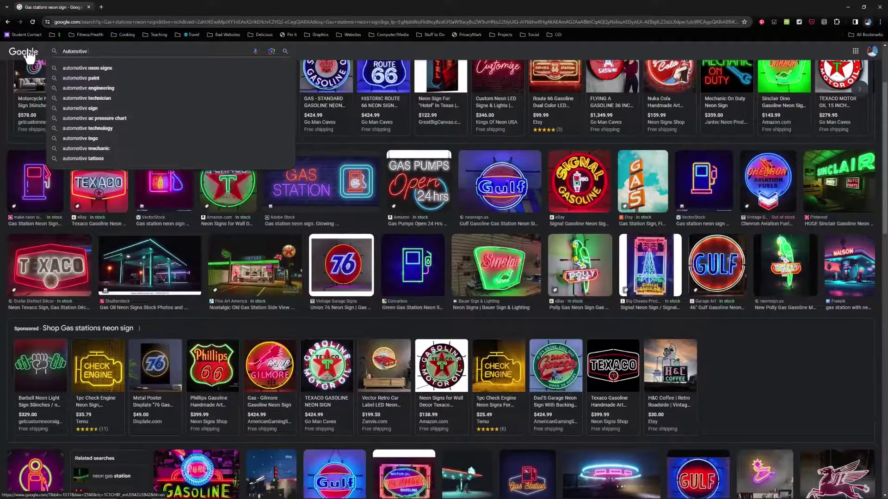
{"action": "type", "text": " neon sgins"}
{"action": "key", "text": "Return"}
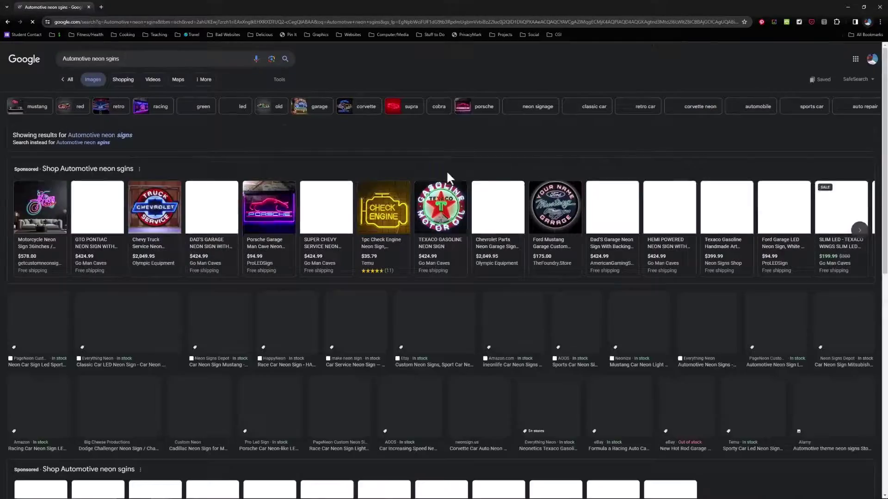
{"action": "scroll", "coordinate": [231, 277], "scroll_direction": "down", "scroll_amount": 6}
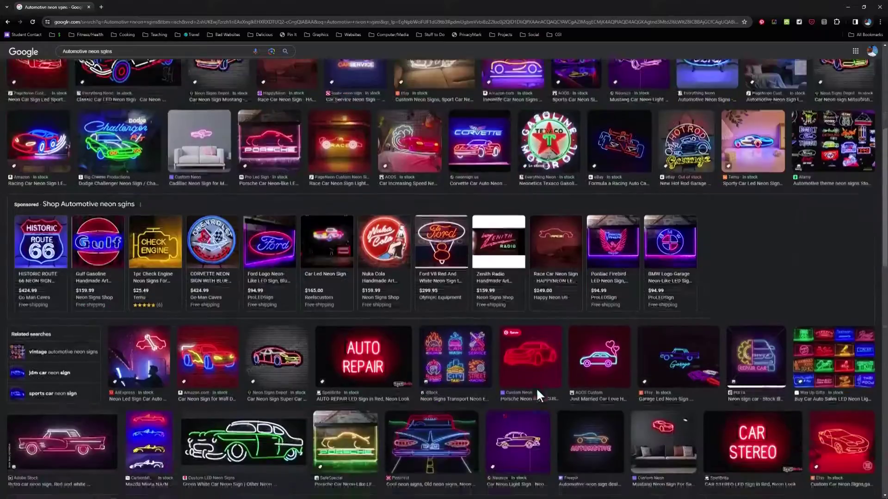
{"action": "scroll", "coordinate": [535, 393], "scroll_direction": "up", "scroll_amount": 7}
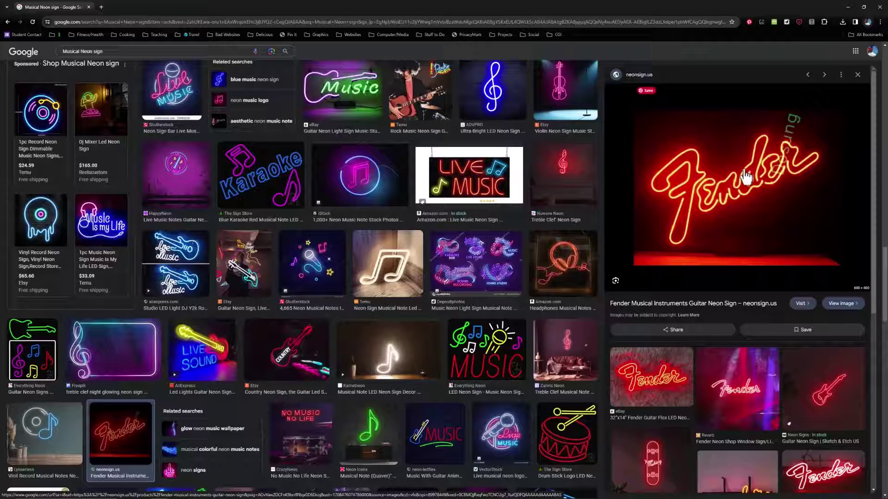
Step: Save the Fender guitar neon sign preview image to the Desktop as a WEBP file
{"action": "right_click", "coordinate": [746, 176]}
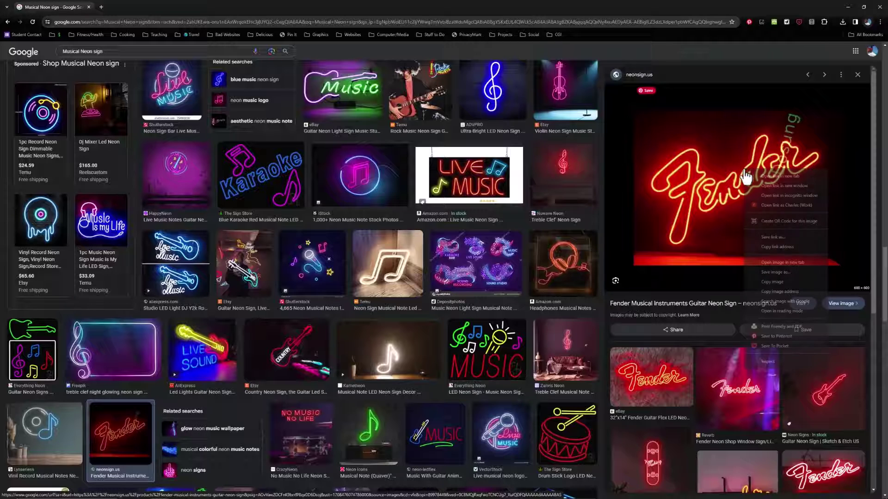
{"action": "left_click", "coordinate": [794, 272]}
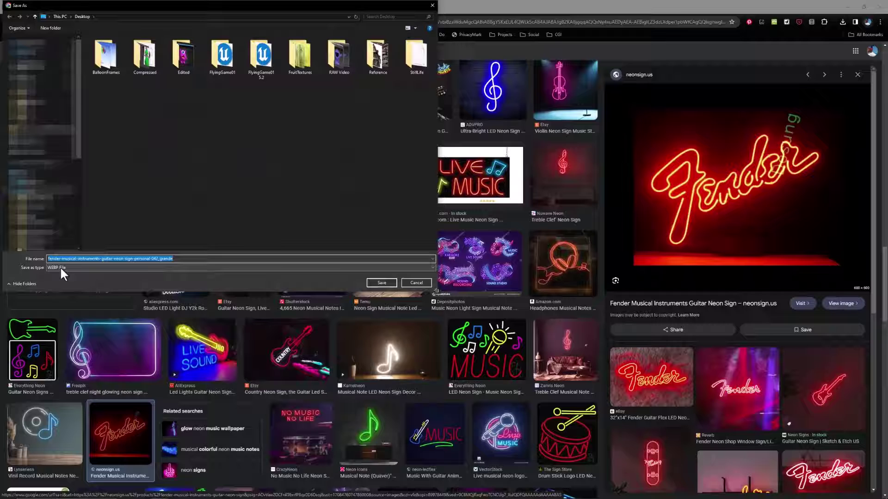
{"action": "left_click", "coordinate": [381, 282]}
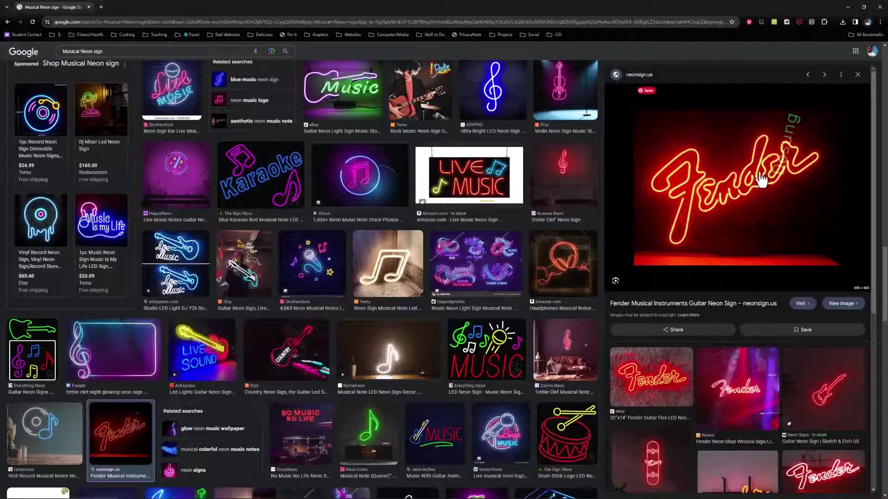
Step: Open the Fender and Porsche neon sign images from the Desktop in Photoshop
{"action": "left_click", "coordinate": [848, 6]}
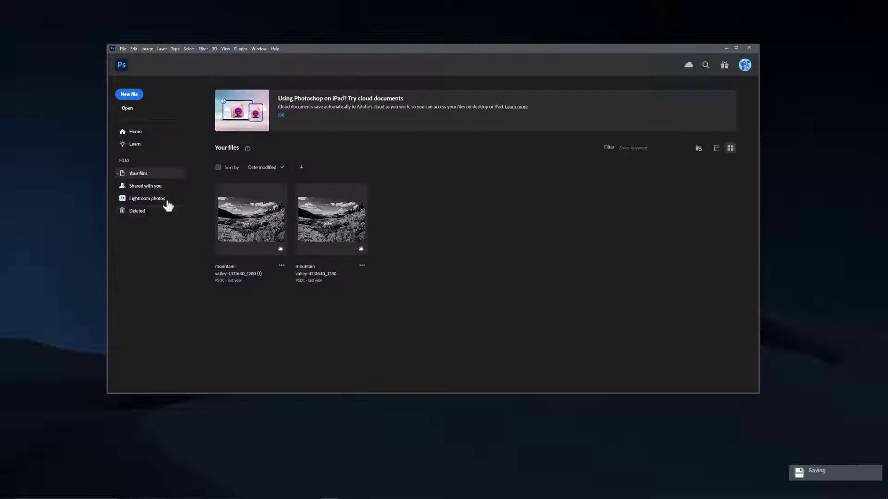
{"action": "left_click", "coordinate": [127, 108]}
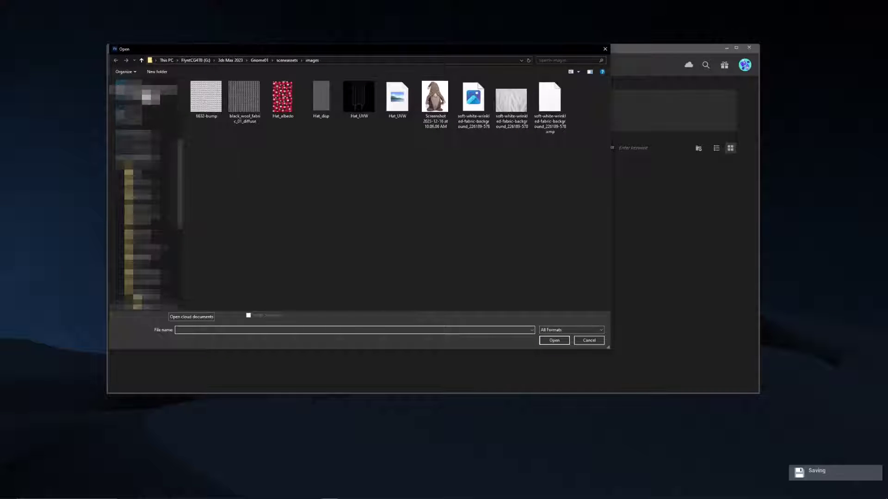
{"action": "left_click", "coordinate": [134, 95]}
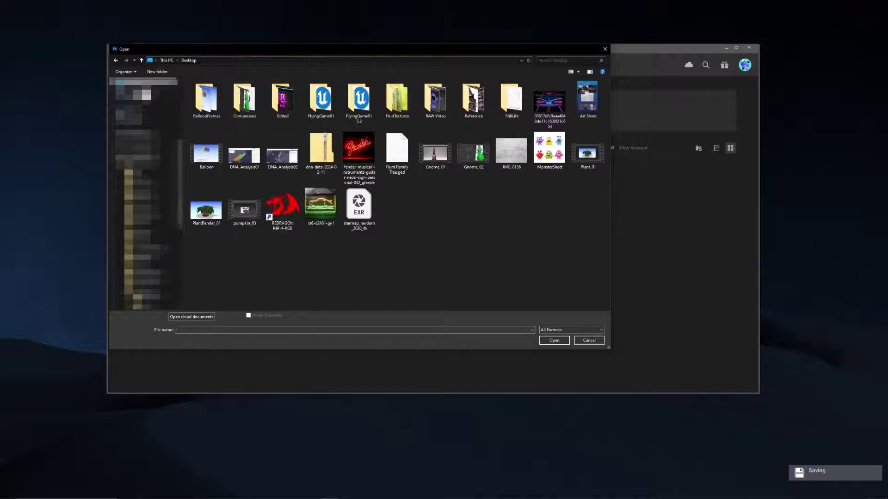
{"action": "left_click", "coordinate": [352, 148]}
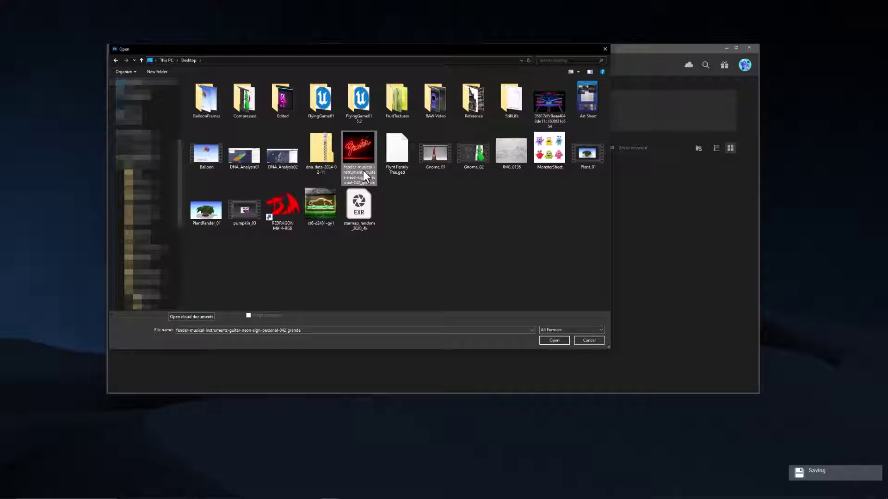
{"action": "left_click", "coordinate": [319, 207], "text": "ctrl"}
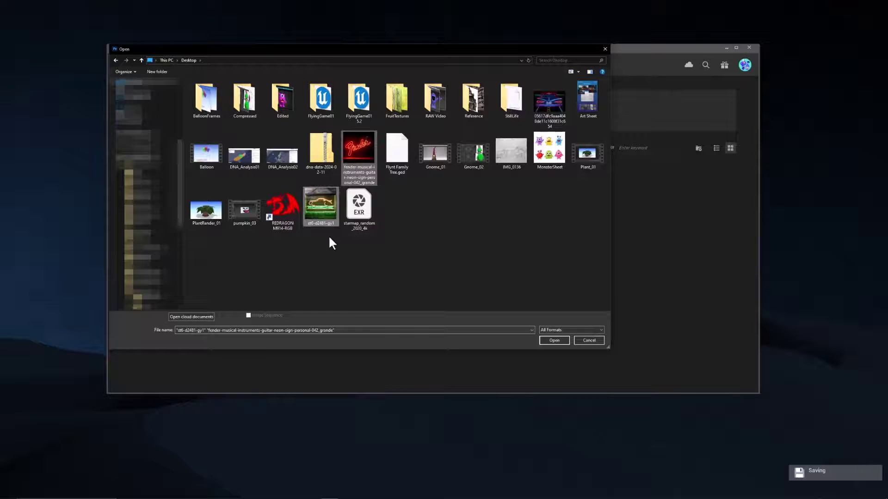
{"action": "left_click", "coordinate": [556, 341]}
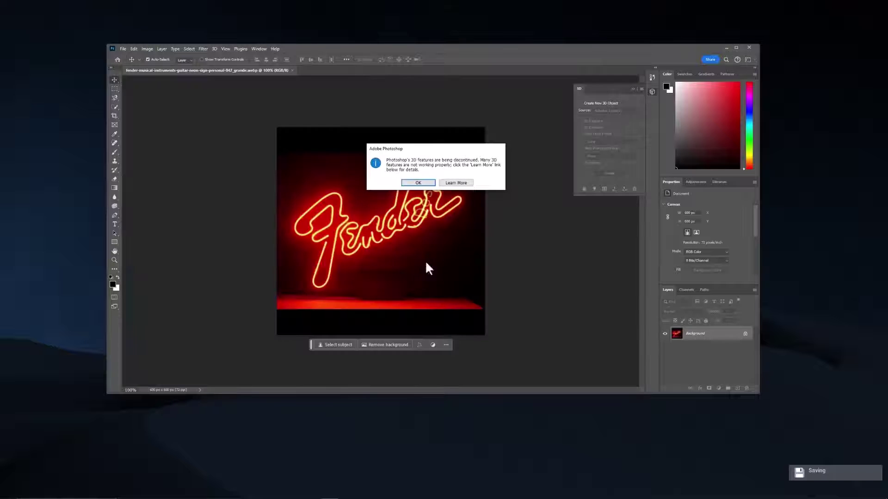
Step: Dismiss the 3D notice and panel, then desaturate the Fender image with Hue/Saturation at -100
{"action": "left_click", "coordinate": [417, 183]}
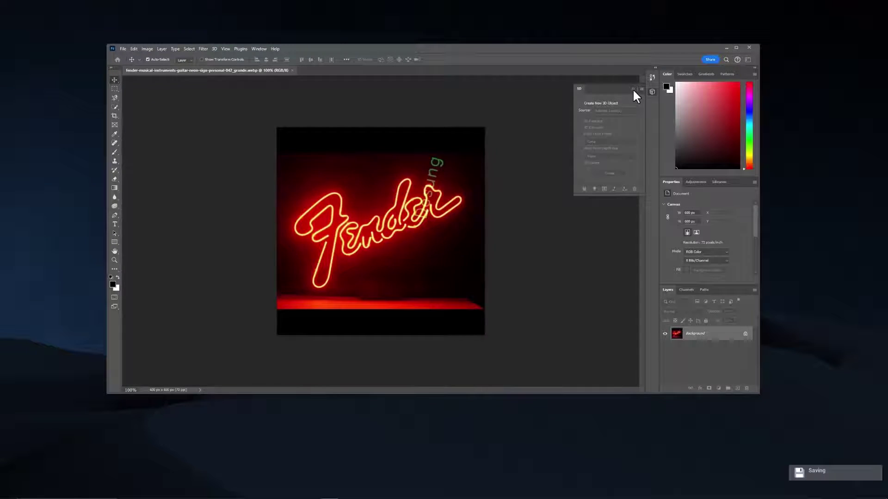
{"action": "left_click", "coordinate": [633, 89]}
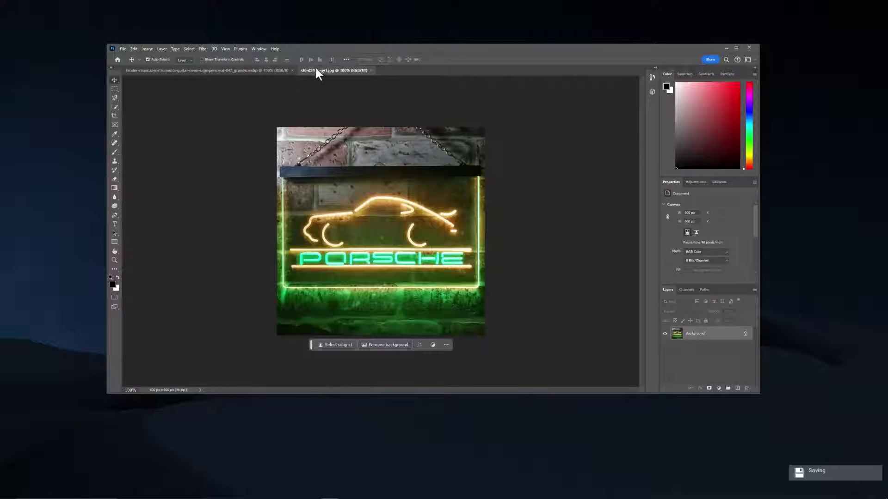
{"action": "left_click", "coordinate": [259, 70]}
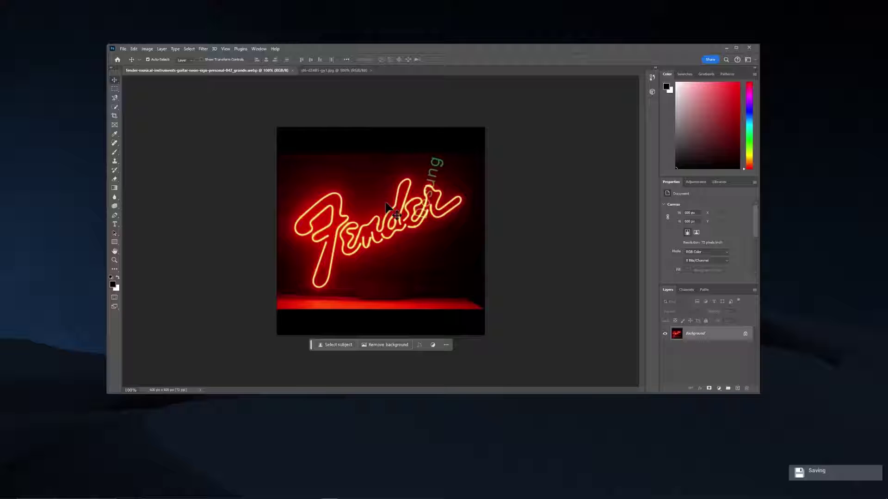
{"action": "left_click", "coordinate": [148, 49]}
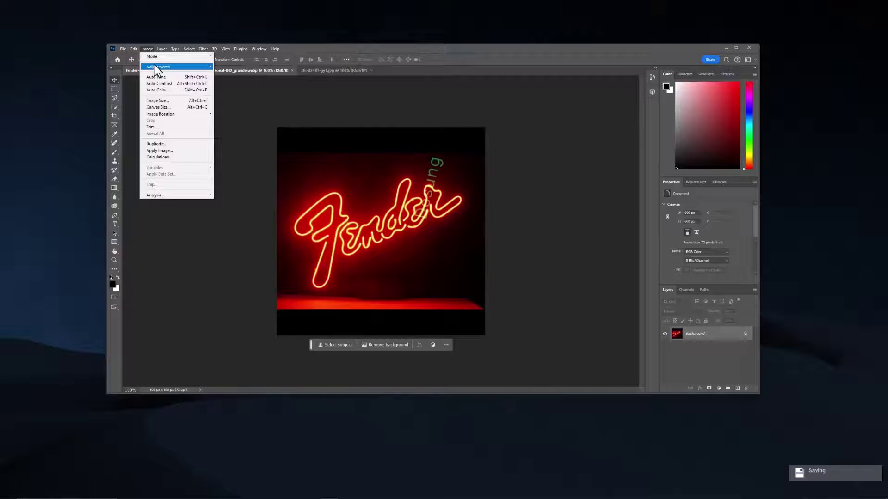
{"action": "mouse_move", "coordinate": [159, 68]}
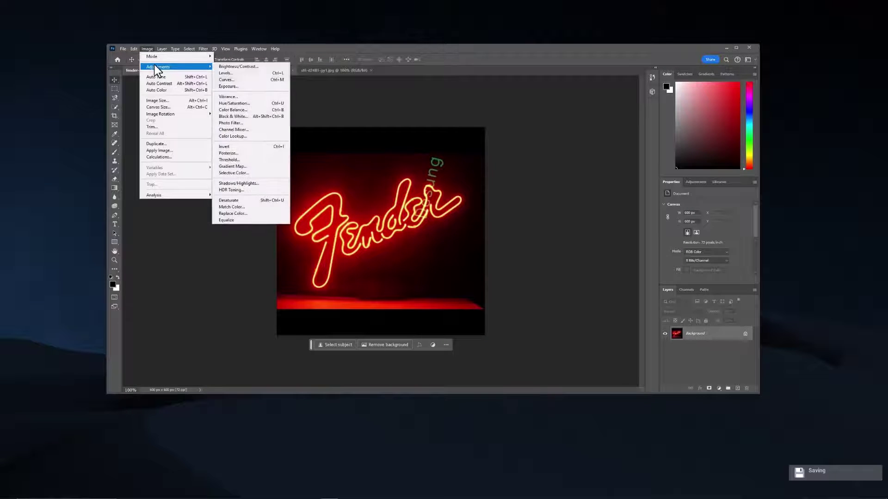
{"action": "left_click", "coordinate": [244, 104]}
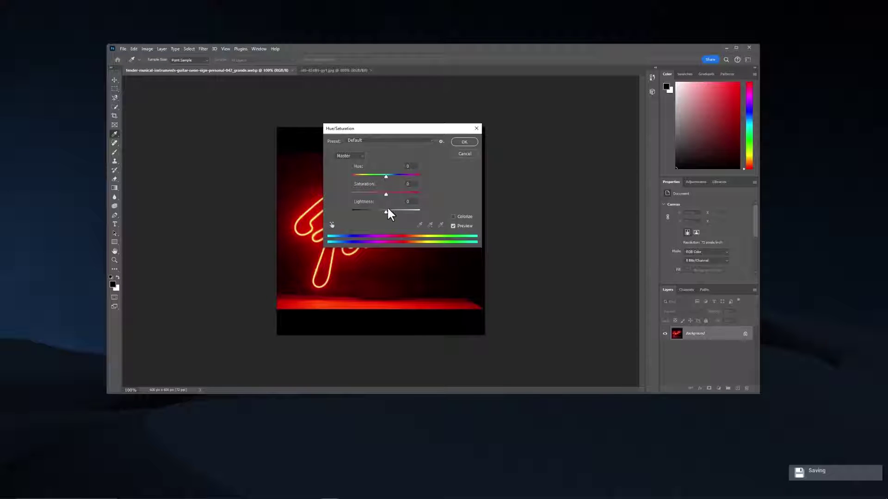
{"action": "left_click_drag", "start_coordinate": [384, 192], "coordinate": [350, 193]}
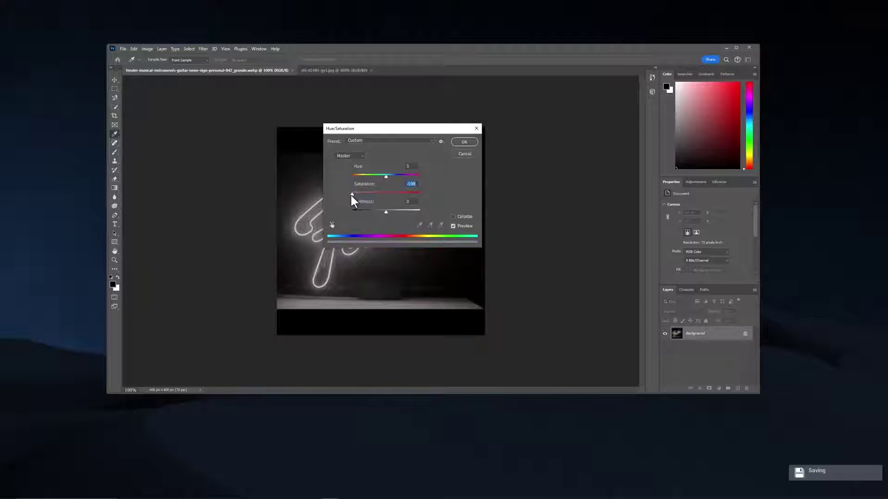
{"action": "left_click", "coordinate": [464, 142]}
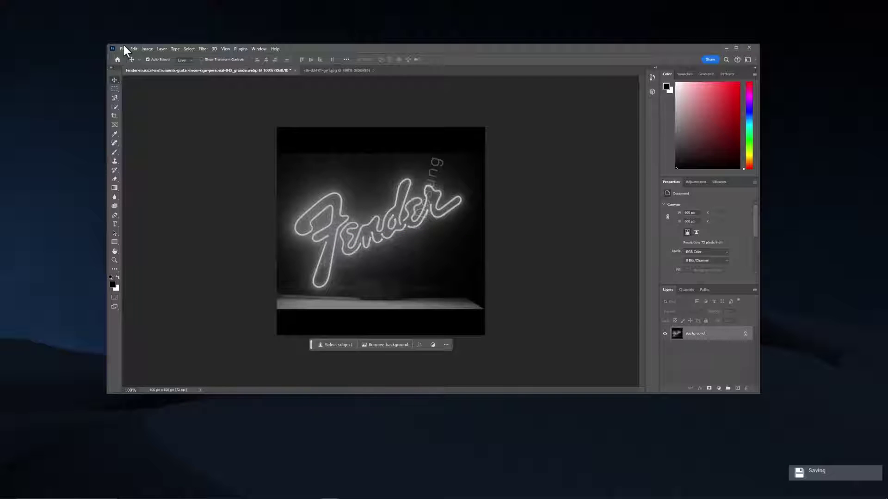
Step: Lower the Porsche image's lightness to -56 with Hue/Saturation, then return to the Fender document
{"action": "left_click", "coordinate": [345, 73]}
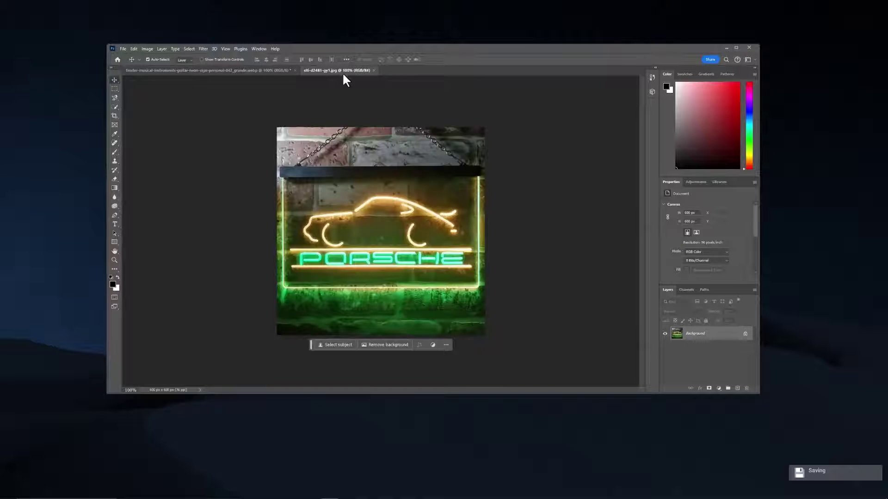
{"action": "left_click", "coordinate": [147, 48]}
{"action": "mouse_move", "coordinate": [159, 64]}
{"action": "left_click", "coordinate": [252, 103]}
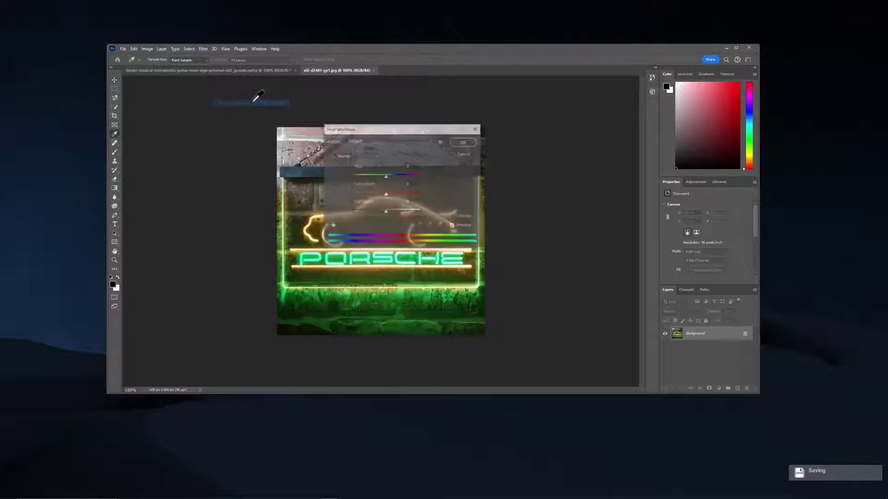
{"action": "left_click_drag", "start_coordinate": [386, 211], "coordinate": [352, 194]}
{"action": "left_click", "coordinate": [465, 141]}
{"action": "left_click", "coordinate": [268, 70]}
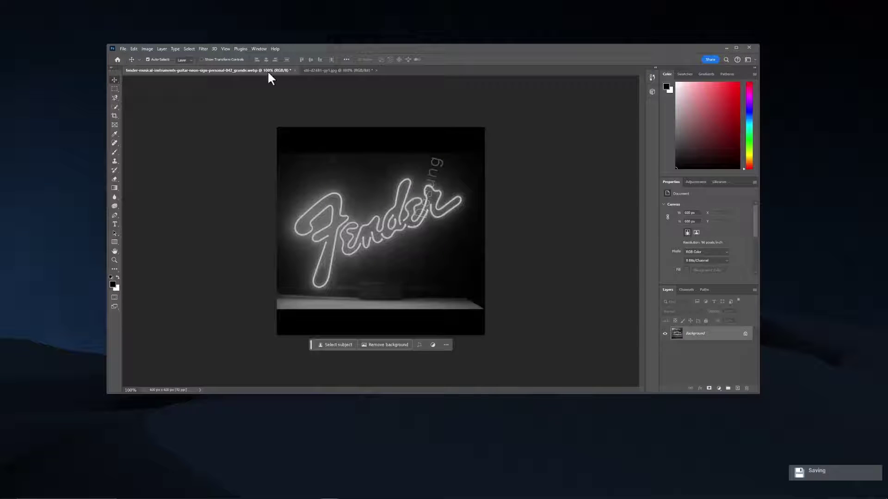
Step: Export the greyscale Fender image via Export As with the format set to PNG
{"action": "left_click", "coordinate": [123, 49]}
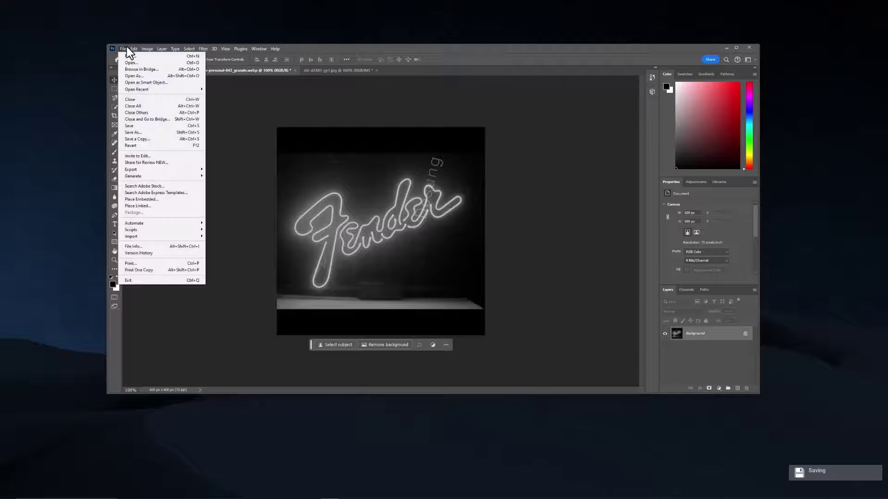
{"action": "mouse_move", "coordinate": [145, 168]}
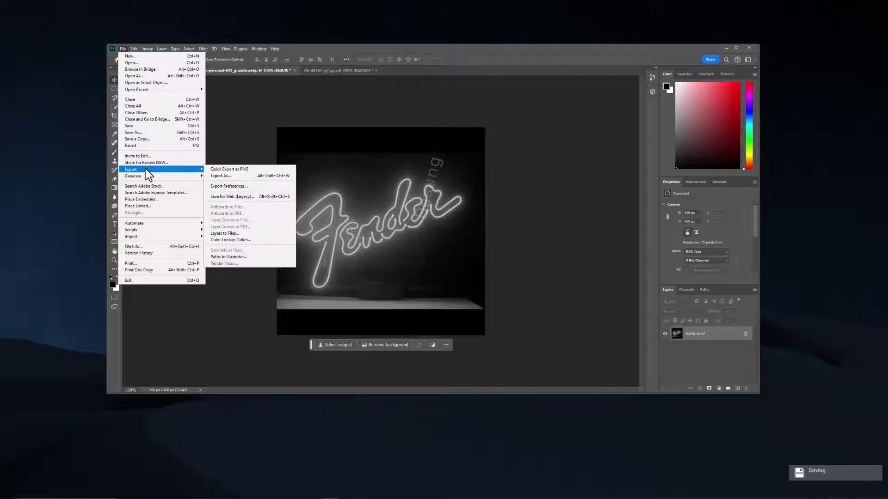
{"action": "left_click", "coordinate": [229, 174]}
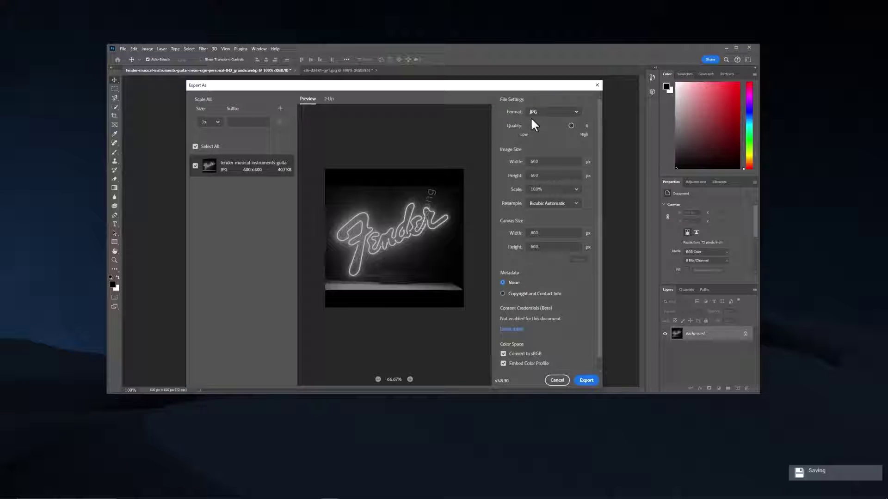
{"action": "left_click", "coordinate": [576, 113]}
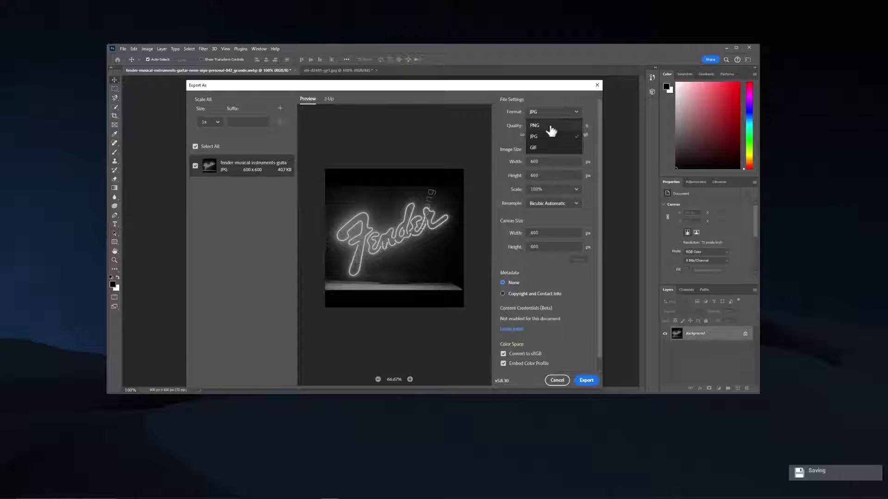
{"action": "left_click", "coordinate": [552, 126]}
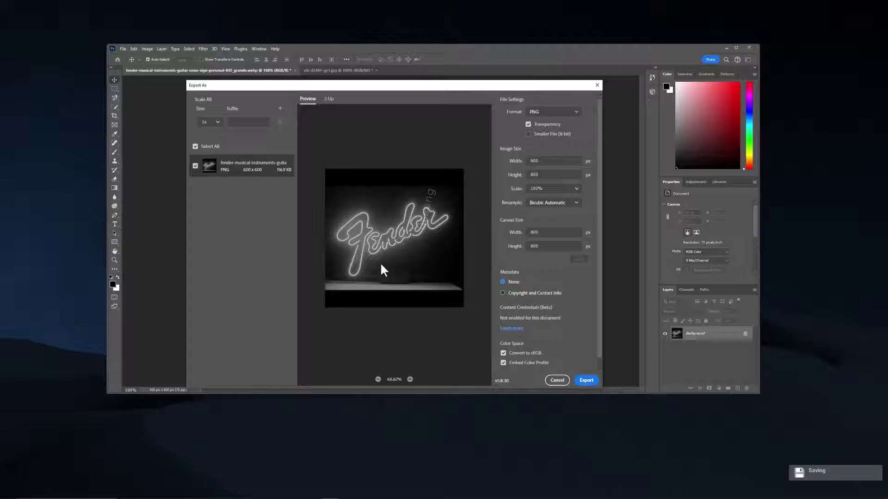
{"action": "left_click", "coordinate": [586, 380]}
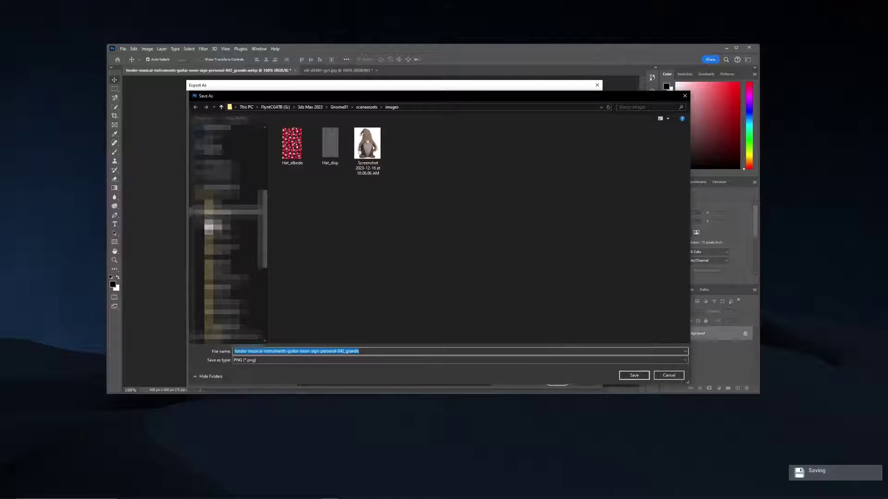
Step: Save the PNG into 3ds Max 2024\NeonSigns\sceneassets\images
{"action": "scroll", "coordinate": [227, 226], "scroll_direction": "down", "scroll_amount": 3}
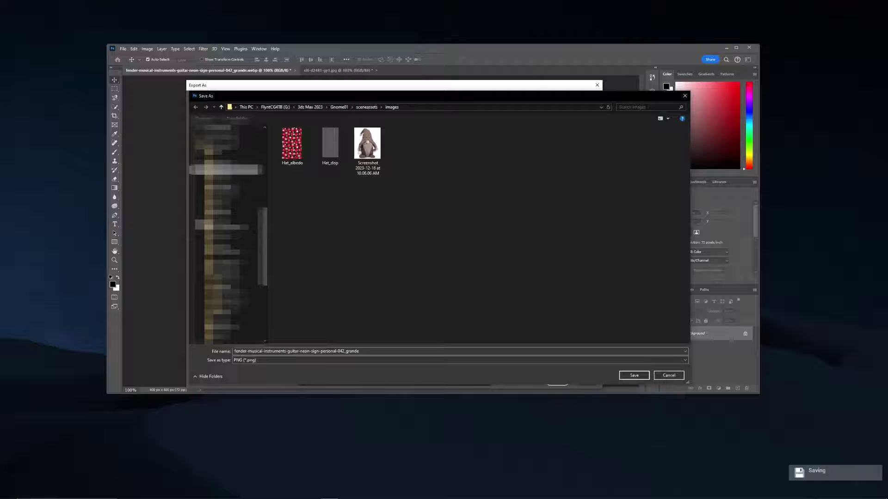
{"action": "left_click", "coordinate": [227, 199]}
{"action": "double_click", "coordinate": [315, 219]}
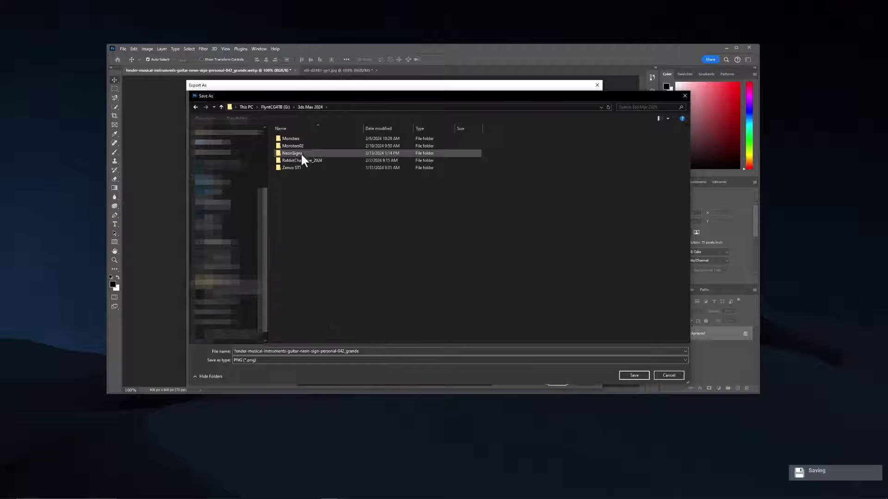
{"action": "left_click", "coordinate": [306, 154]}
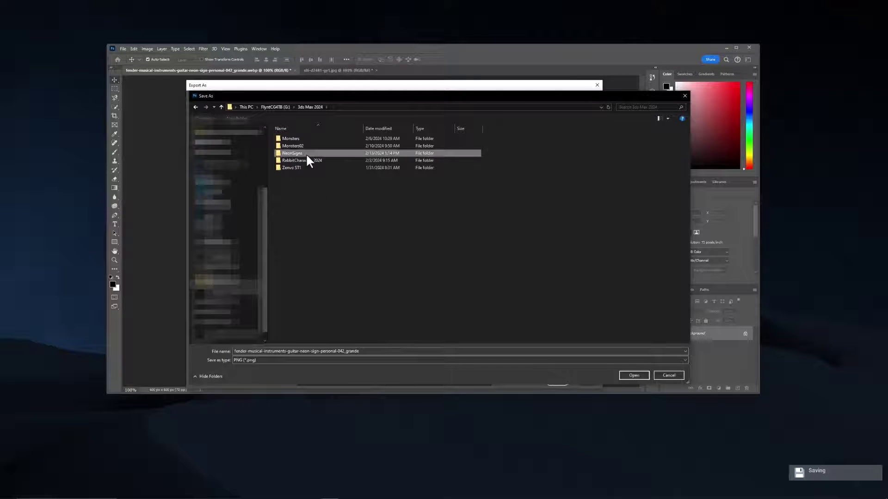
{"action": "double_click", "coordinate": [278, 154]}
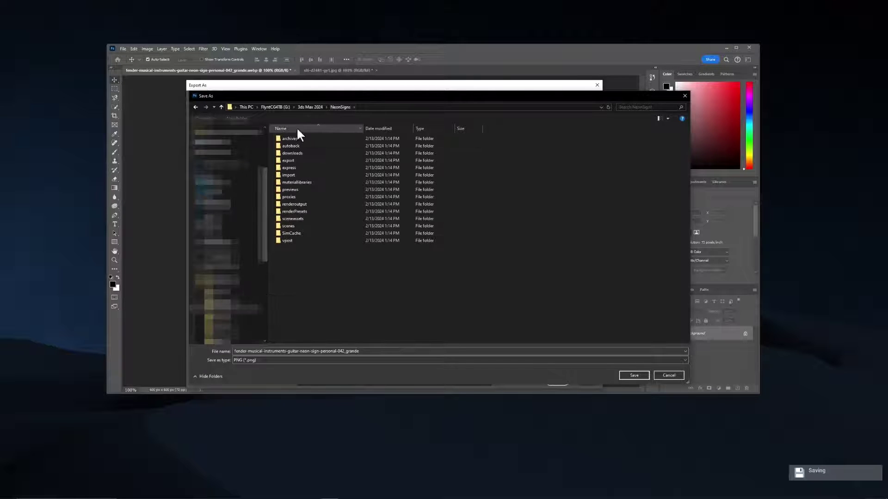
{"action": "double_click", "coordinate": [279, 218]}
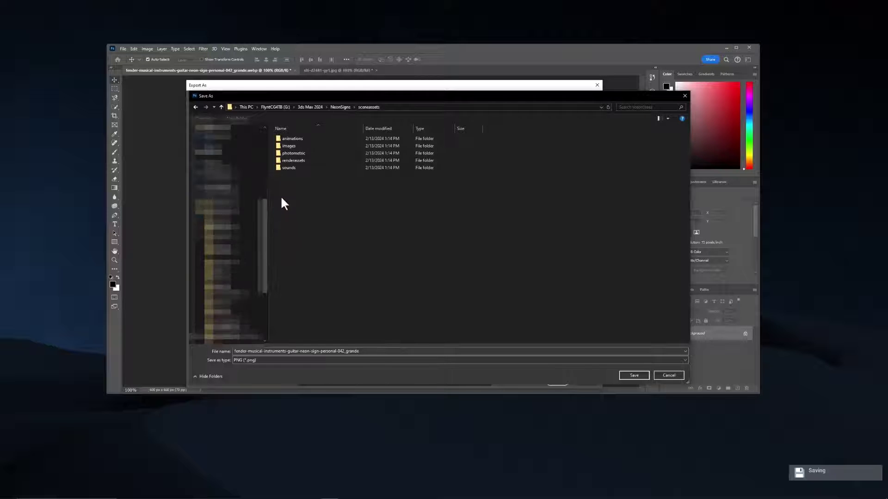
{"action": "double_click", "coordinate": [279, 147]}
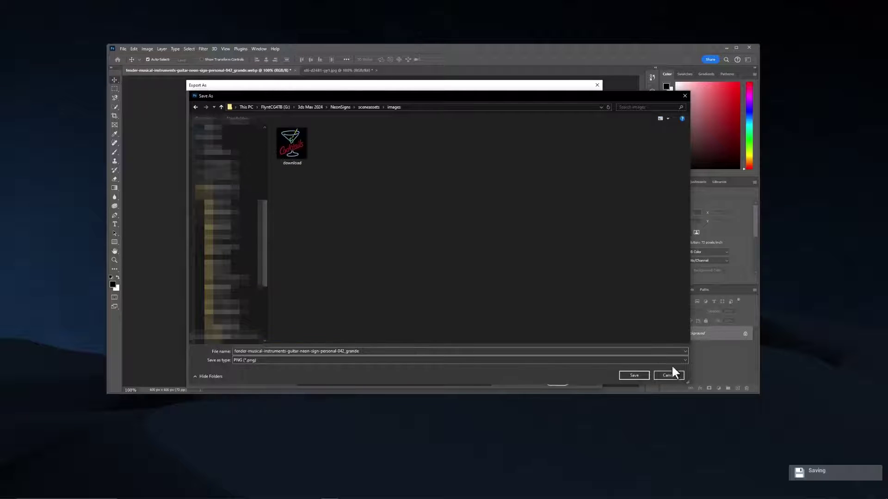
{"action": "left_click", "coordinate": [634, 376]}
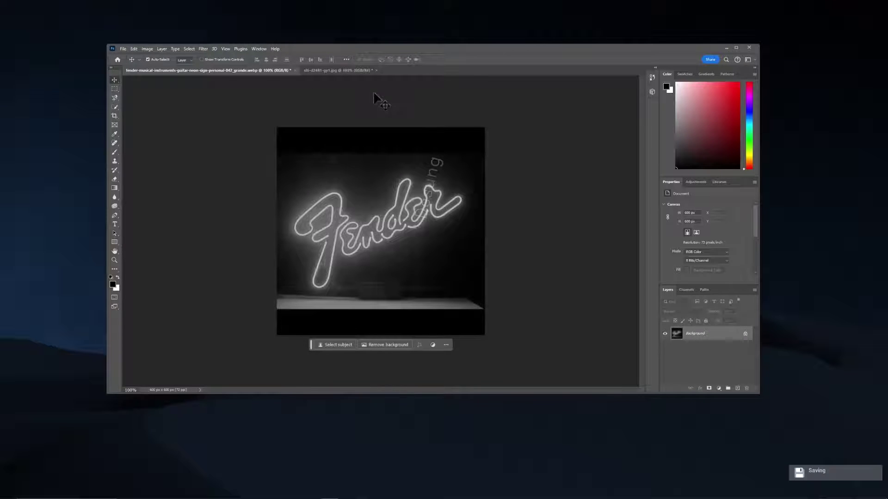
{"action": "left_click", "coordinate": [343, 70]}
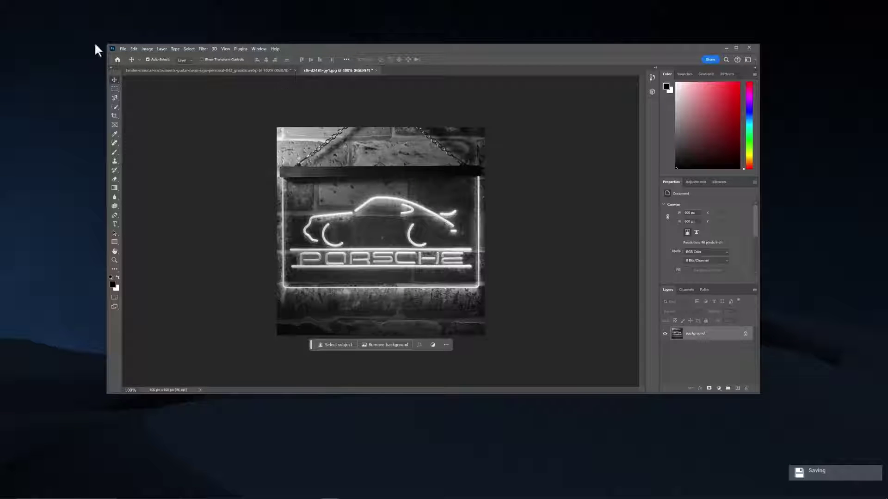
Step: Export the grayscale Porsche sign image as a PNG into sceneassets/images
{"action": "left_click", "coordinate": [122, 48]}
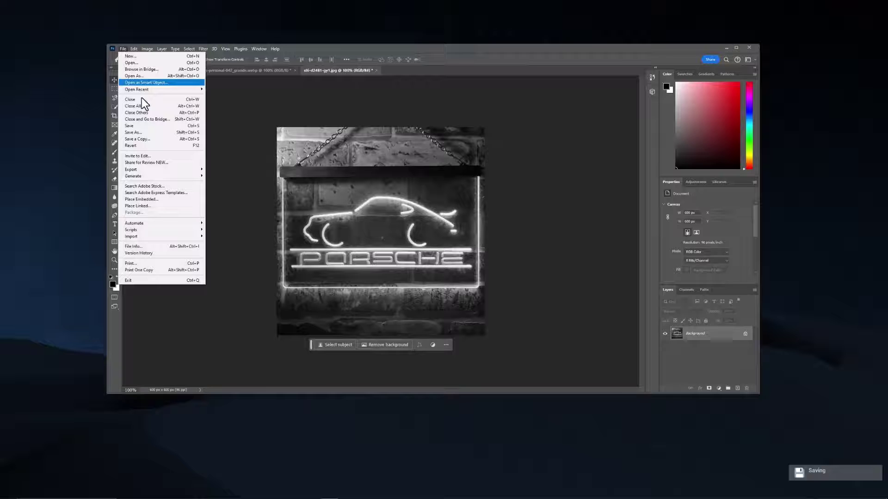
{"action": "mouse_move", "coordinate": [159, 168]}
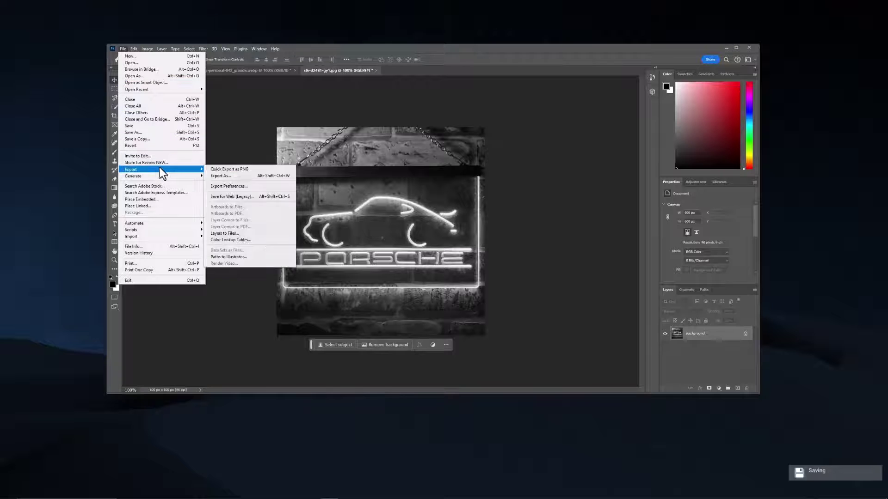
{"action": "left_click", "coordinate": [217, 175]}
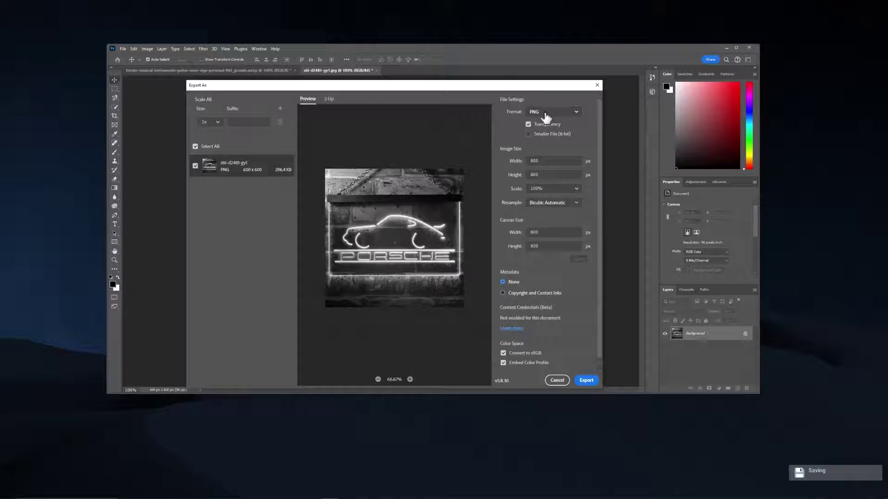
{"action": "left_click", "coordinate": [586, 381]}
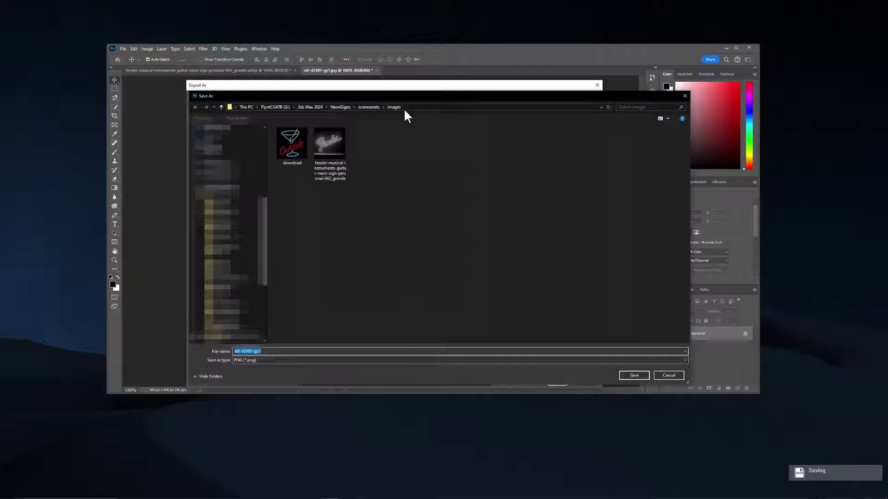
{"action": "left_click", "coordinate": [633, 375]}
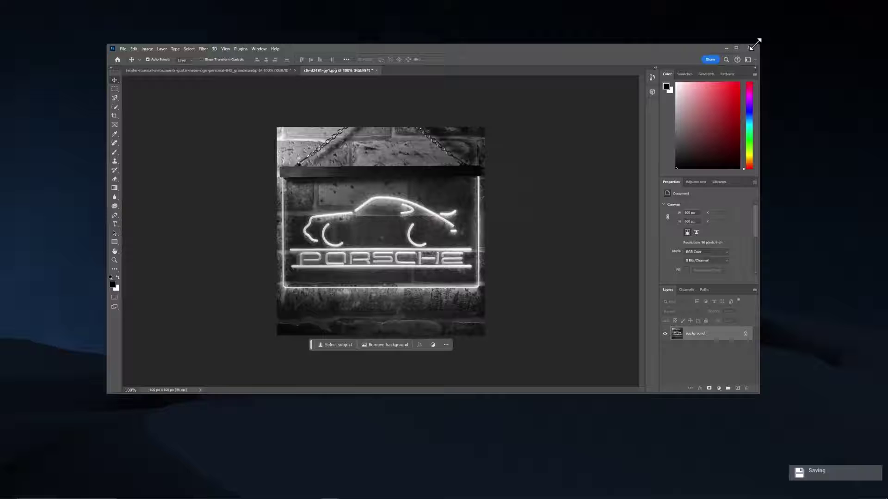
Step: Quit Photoshop without saving changes to the open documents
{"action": "left_click", "coordinate": [749, 47]}
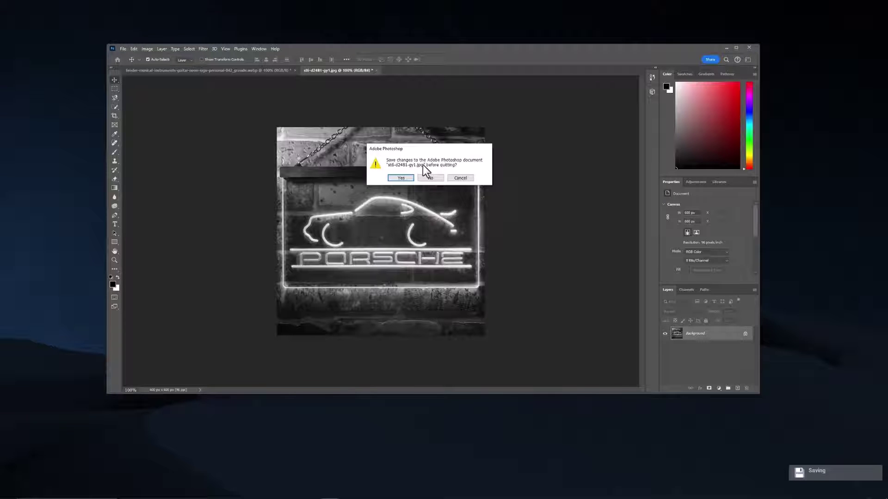
{"action": "left_click", "coordinate": [432, 178]}
{"action": "left_click", "coordinate": [436, 179]}
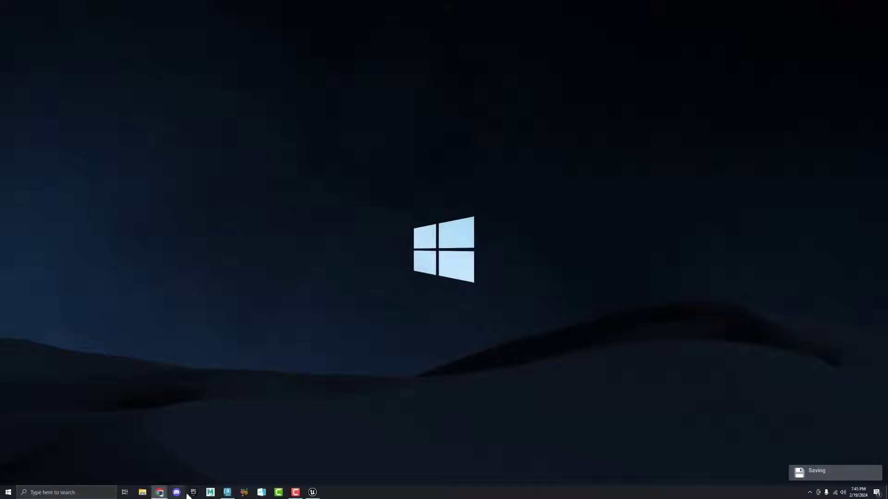
Step: Back in 3ds Max, hide Plane001 and the circle arcs and K-stroke splines
{"action": "left_click", "coordinate": [227, 492]}
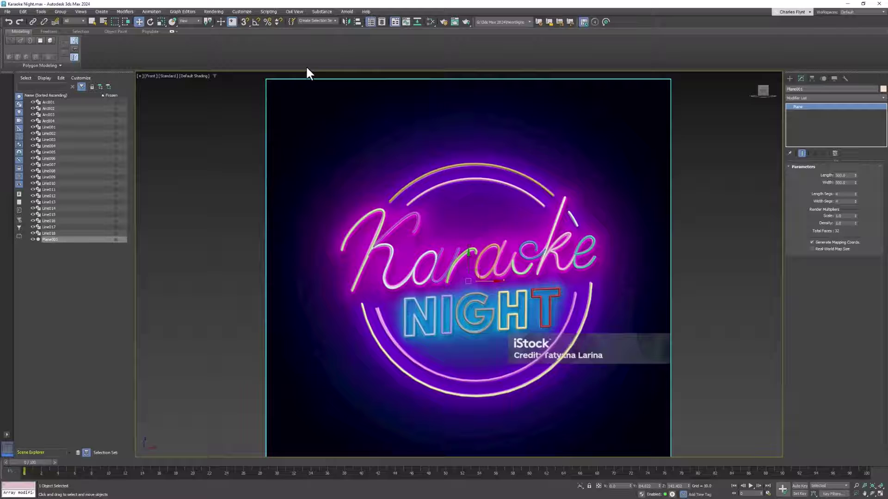
{"action": "left_click", "coordinate": [32, 240]}
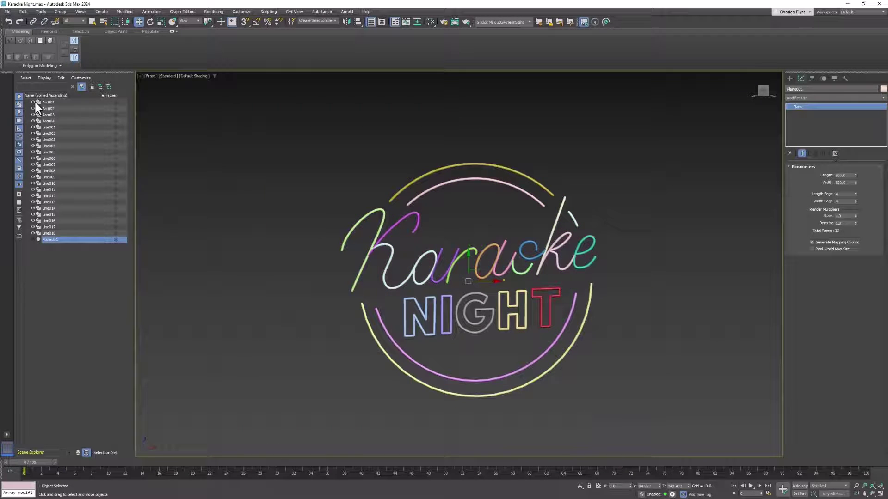
{"action": "left_click_drag", "start_coordinate": [34, 100], "coordinate": [33, 229]}
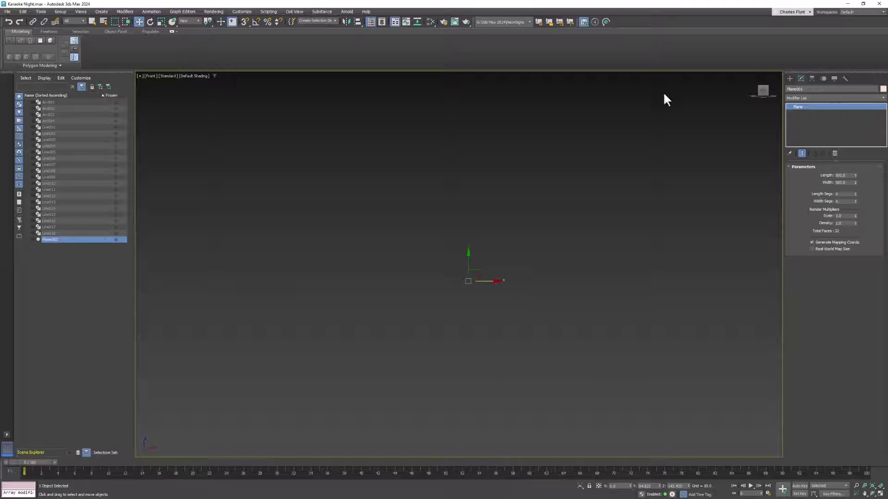
Step: Draw a new standard-primitive plane filling the Front viewport
{"action": "left_click", "coordinate": [790, 79]}
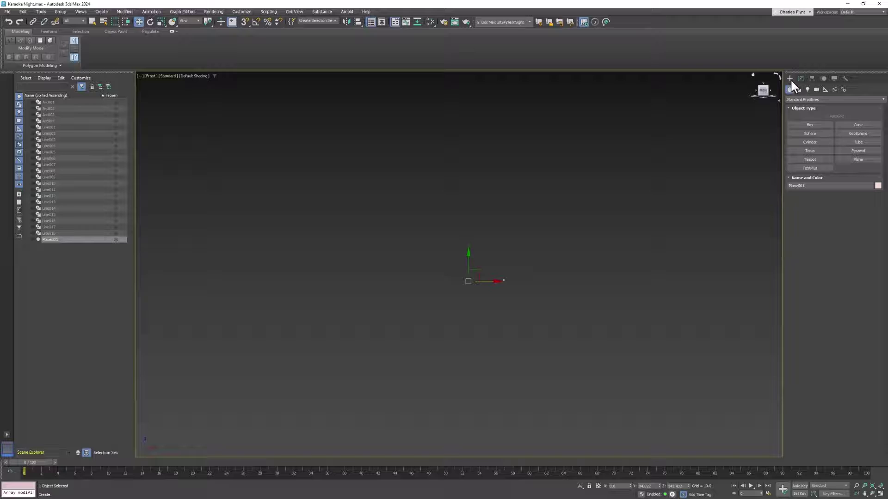
{"action": "left_click", "coordinate": [856, 159]}
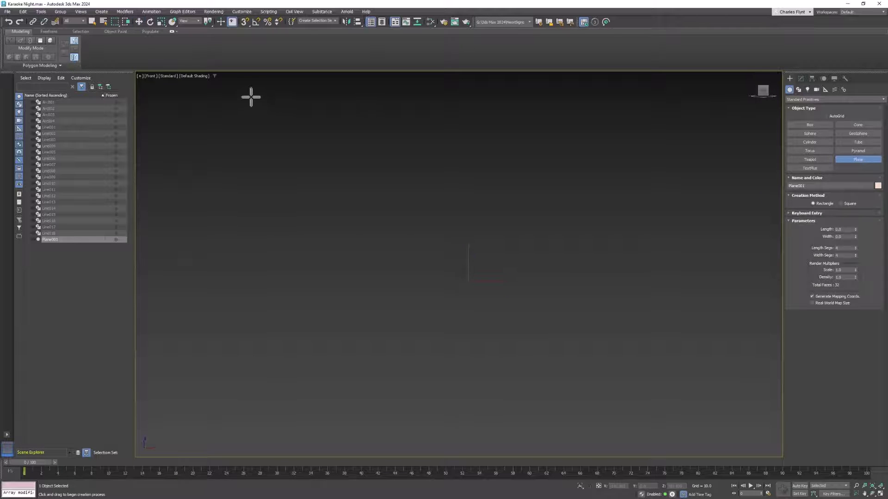
{"action": "left_click_drag", "start_coordinate": [252, 96], "coordinate": [617, 426]}
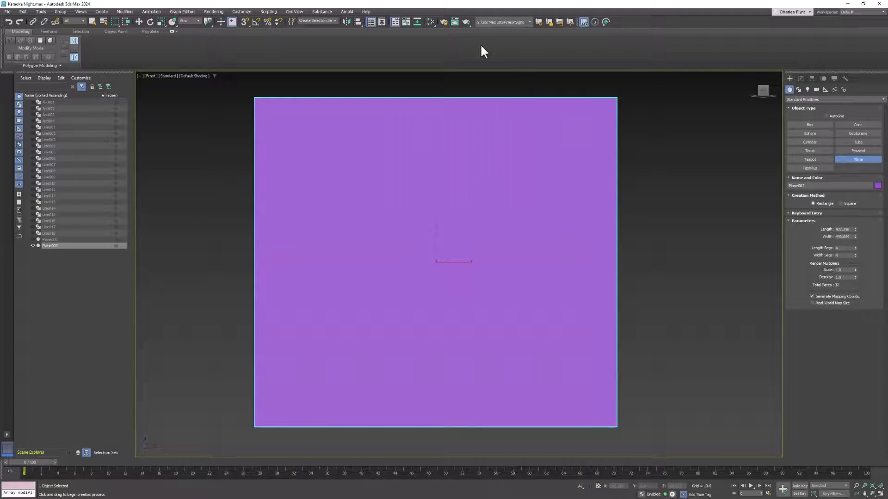
Step: Open the Slate Material Editor and shift the Material #25 node to the right
{"action": "left_click", "coordinate": [429, 20]}
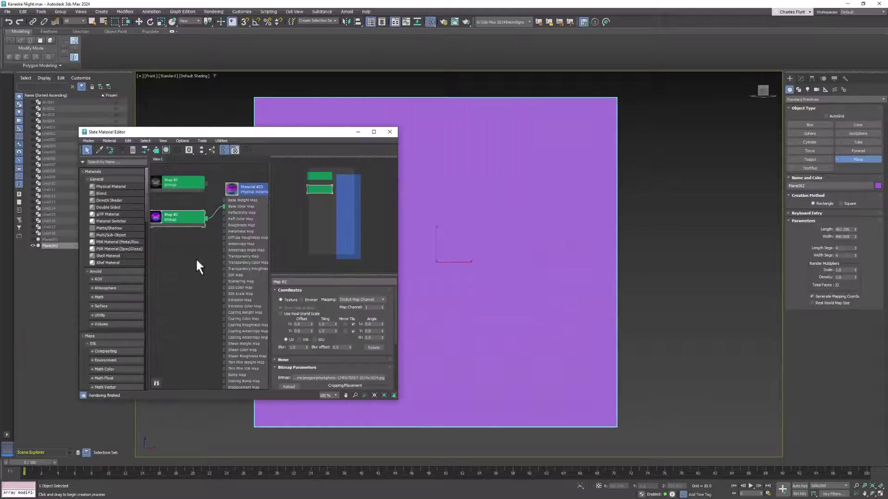
{"action": "scroll", "coordinate": [188, 268], "scroll_direction": "right", "scroll_amount": 3}
{"action": "left_click_drag", "start_coordinate": [214, 196], "coordinate": [238, 196]}
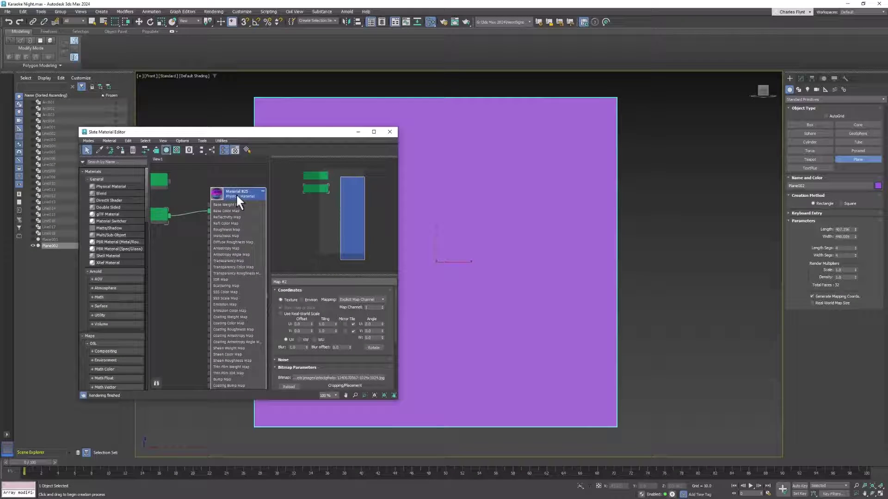
{"action": "middle_click_drag", "start_coordinate": [186, 186], "coordinate": [208, 190]}
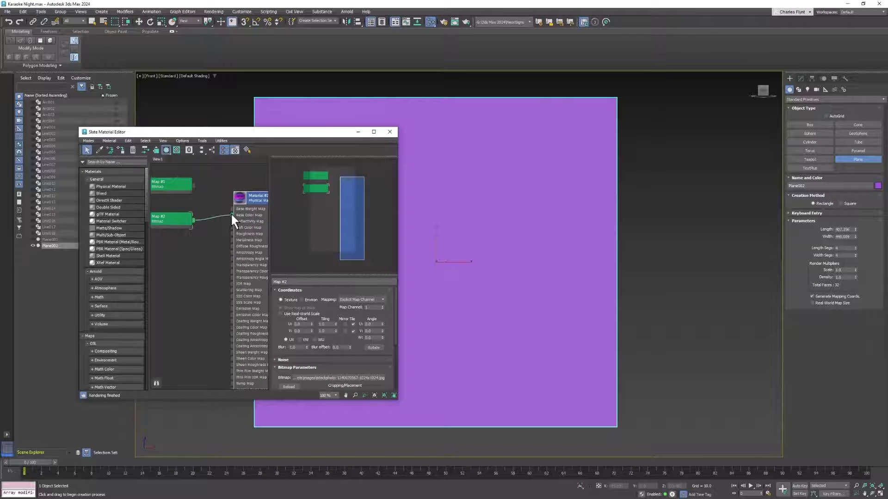
Step: Wire a new Bitmap into Base Color, loaded with the grayscale Karaoke Night image
{"action": "left_click_drag", "start_coordinate": [231, 214], "coordinate": [210, 174]}
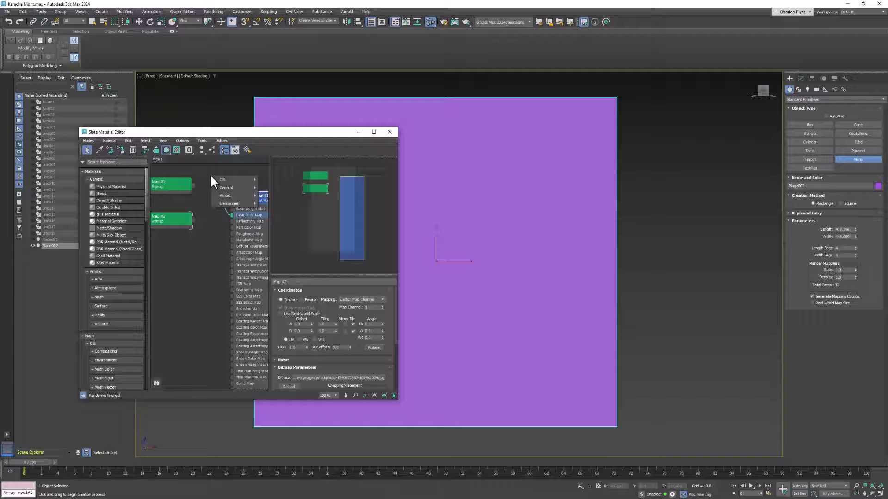
{"action": "mouse_move", "coordinate": [226, 185]}
{"action": "left_click", "coordinate": [281, 167]}
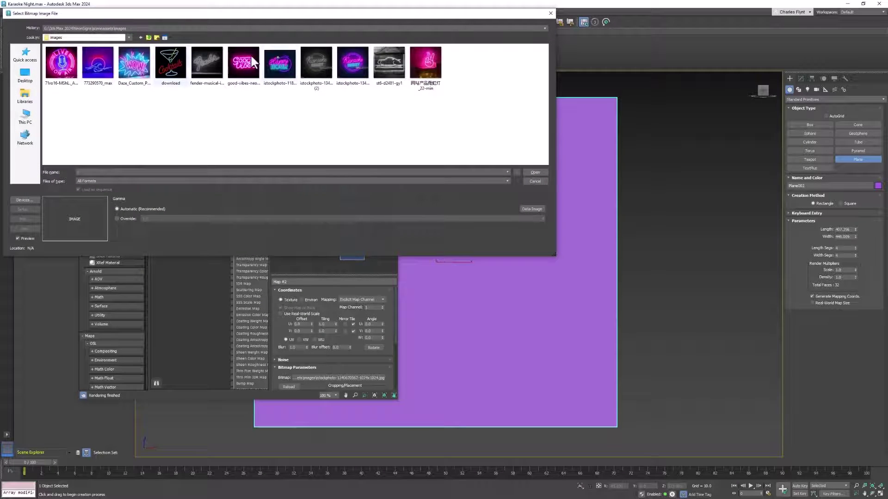
{"action": "left_click", "coordinate": [318, 59]}
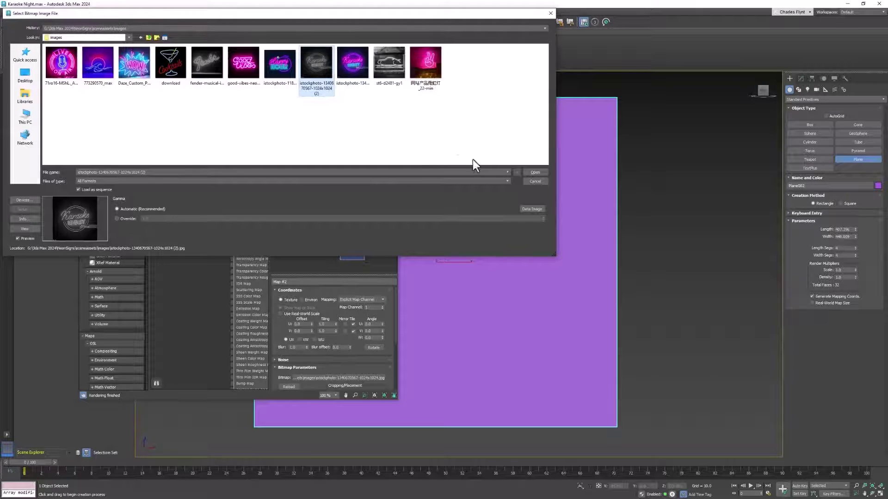
{"action": "left_click", "coordinate": [537, 171]}
Step: Reposition the new Map #3 node down-left and select the Map #2 node
{"action": "left_click_drag", "start_coordinate": [215, 185], "coordinate": [182, 211]}
{"action": "middle_click_drag", "start_coordinate": [200, 234], "coordinate": [198, 254]}
{"action": "left_click", "coordinate": [238, 226]}
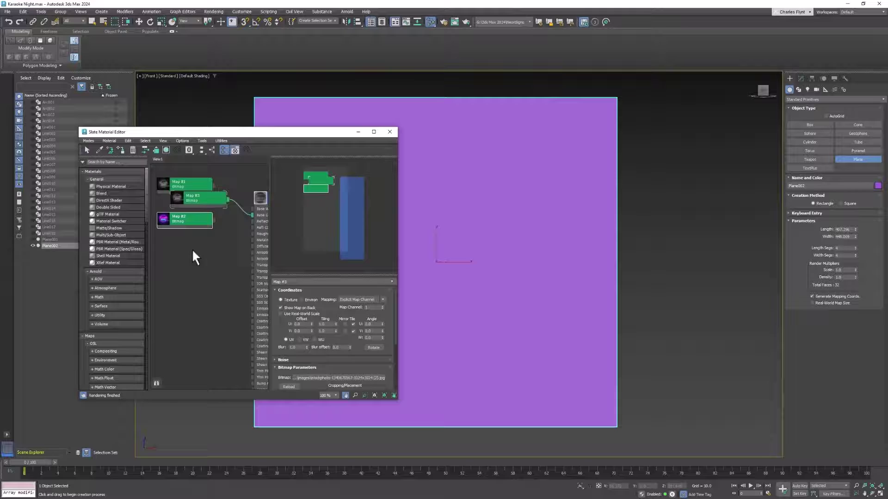
Step: Add a second bitmap node, Map #4, holding the colour Karaoke Night image
{"action": "middle_click_drag", "start_coordinate": [197, 242], "coordinate": [192, 230]}
{"action": "right_click", "coordinate": [180, 238]}
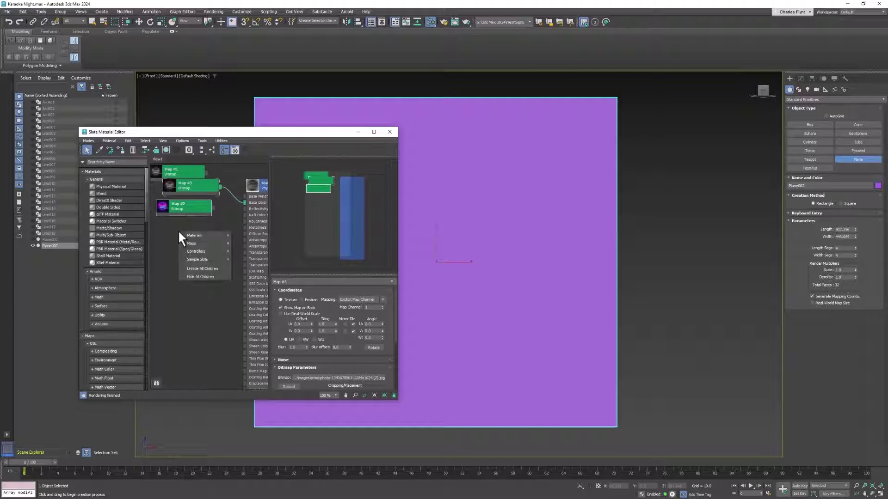
{"action": "mouse_move", "coordinate": [212, 245]}
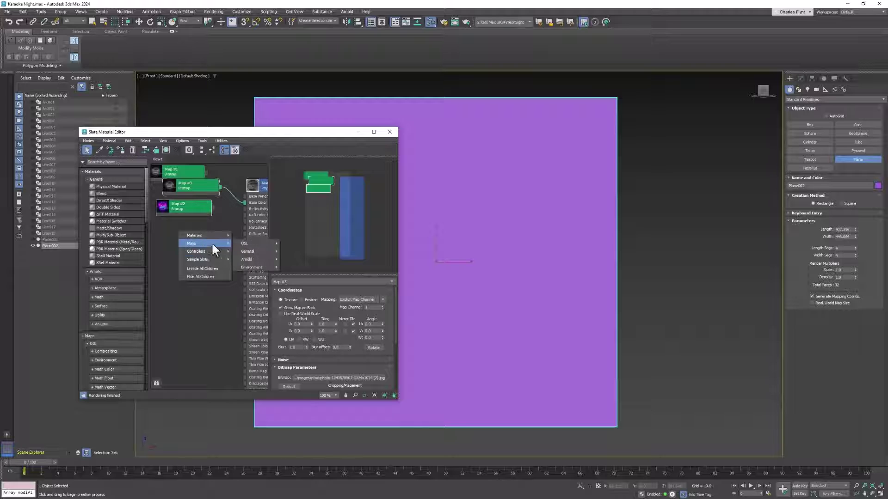
{"action": "mouse_move", "coordinate": [257, 250]}
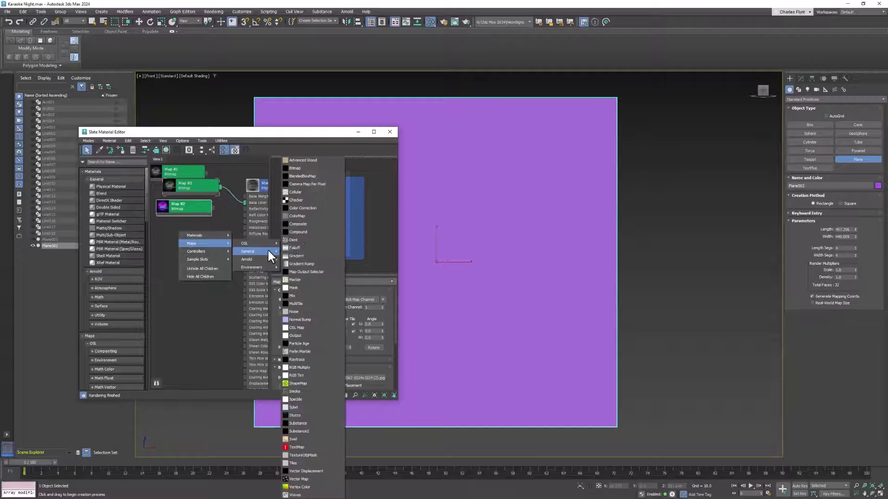
{"action": "left_click", "coordinate": [310, 166]}
{"action": "left_click", "coordinate": [357, 62]}
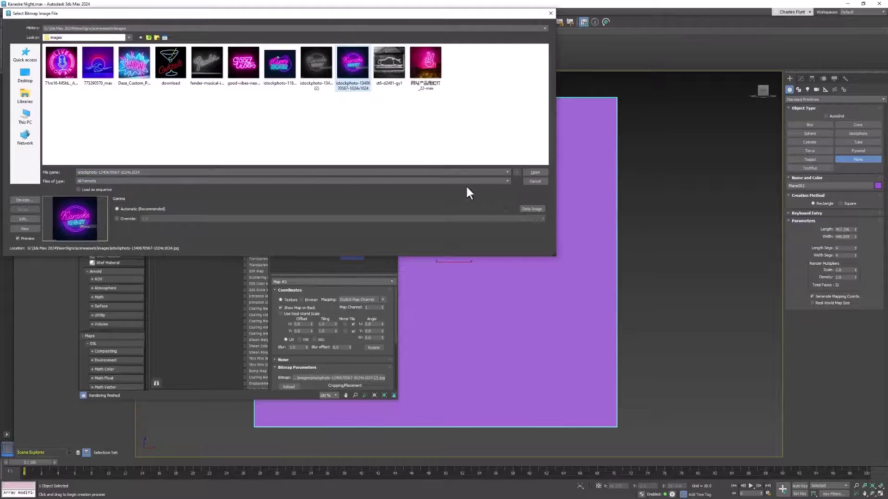
{"action": "left_click", "coordinate": [535, 171]}
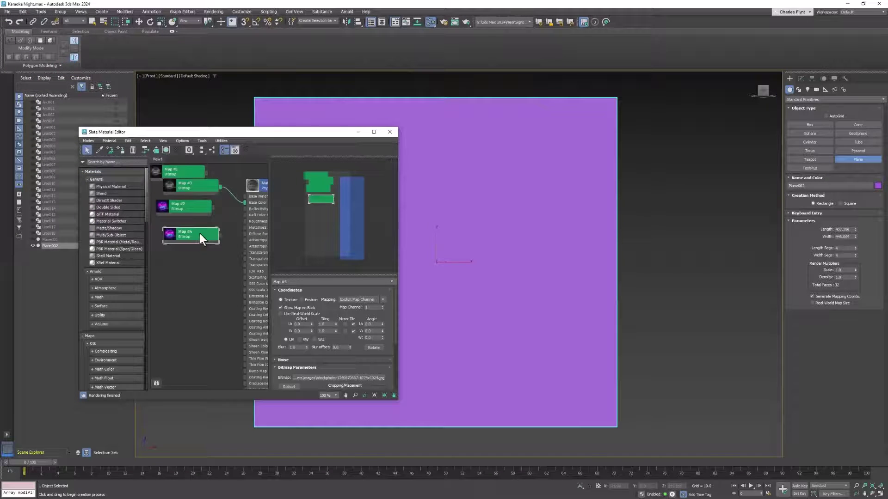
Step: Apply Material #25 to the new plane and rearrange the editor to show the map nodes
{"action": "middle_click_drag", "start_coordinate": [196, 214], "coordinate": [197, 236]}
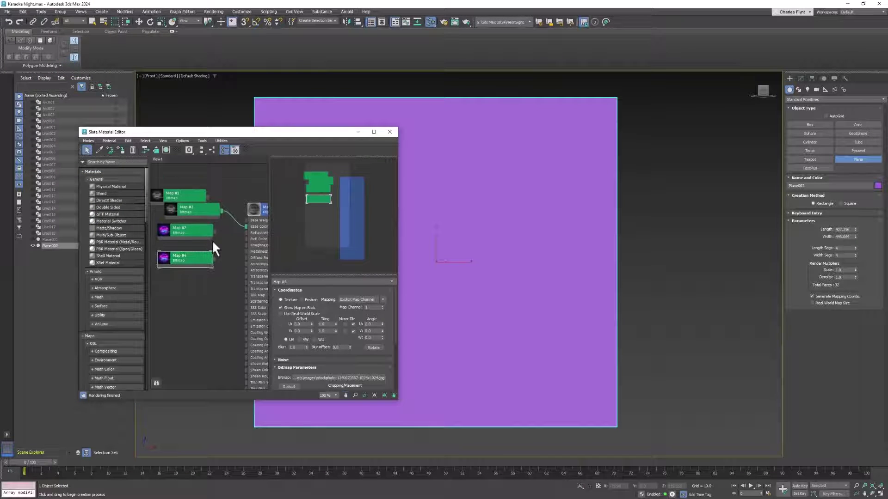
{"action": "middle_click_drag", "start_coordinate": [252, 204], "coordinate": [192, 191]}
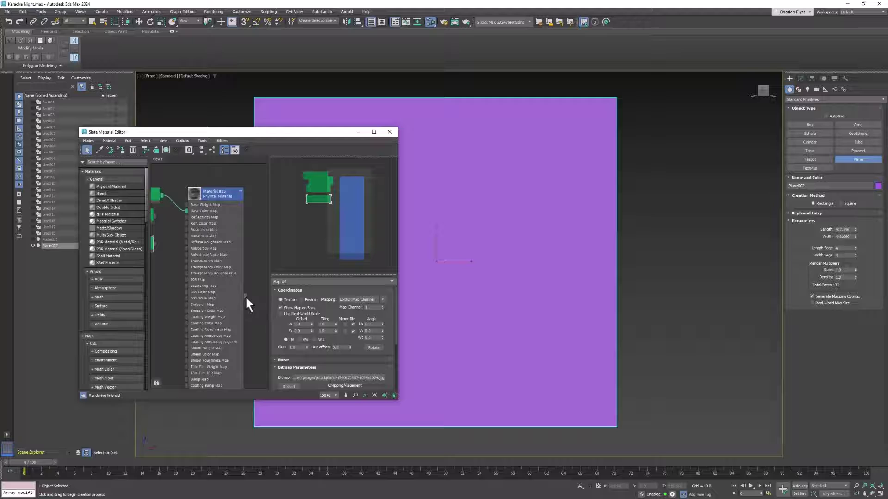
{"action": "left_click_drag", "start_coordinate": [245, 295], "coordinate": [570, 182]}
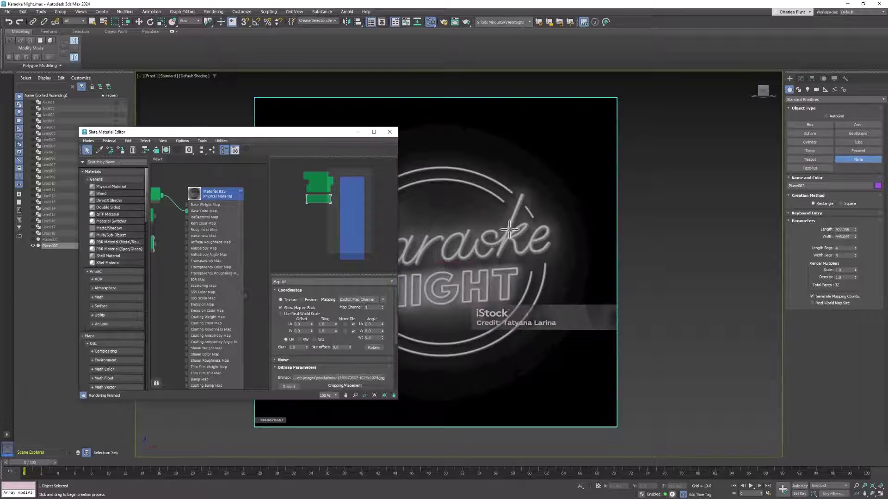
{"action": "left_click_drag", "start_coordinate": [305, 132], "coordinate": [287, 138]}
{"action": "middle_click_drag", "start_coordinate": [185, 223], "coordinate": [216, 225]}
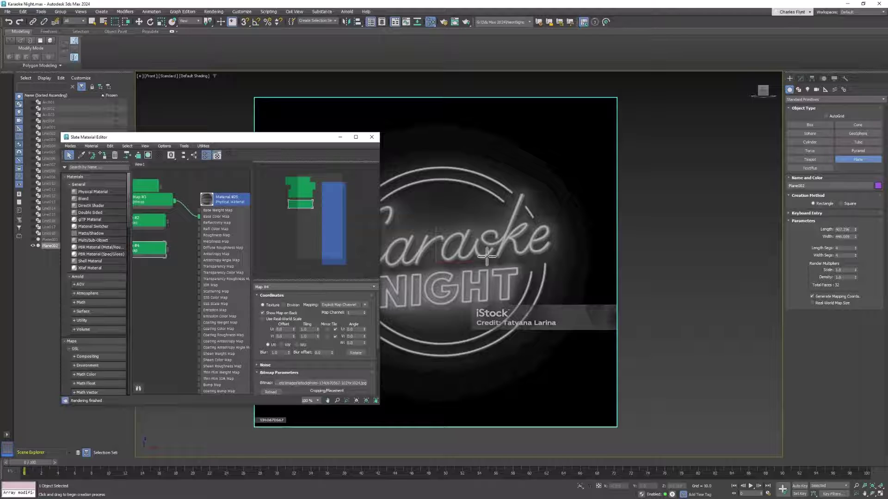
Step: View Map #3's 1024 × 1024 grayscale Karaoke Night image at full size and inspect its pixels
{"action": "left_click", "coordinate": [155, 197]}
{"action": "middle_click_drag", "start_coordinate": [188, 229], "coordinate": [198, 227]}
{"action": "scroll", "coordinate": [313, 321], "scroll_direction": "down", "scroll_amount": 1}
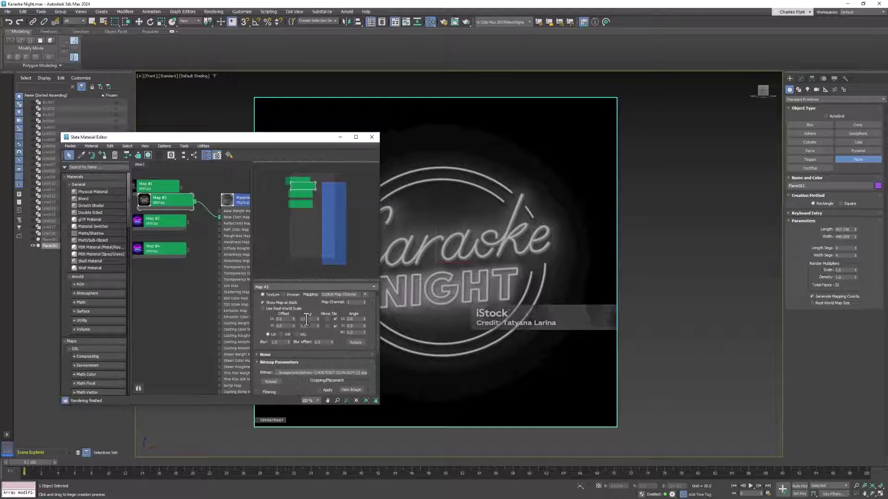
{"action": "scroll", "coordinate": [349, 334], "scroll_direction": "down", "scroll_amount": 5}
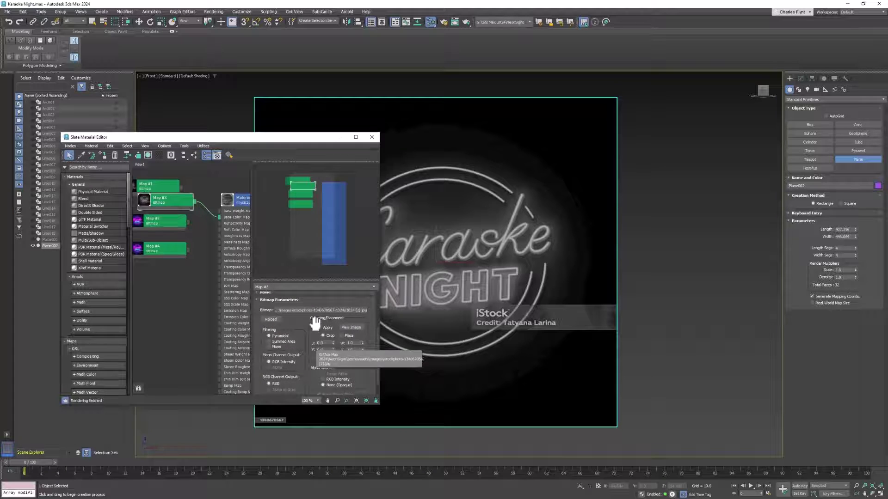
{"action": "left_click", "coordinate": [351, 325]}
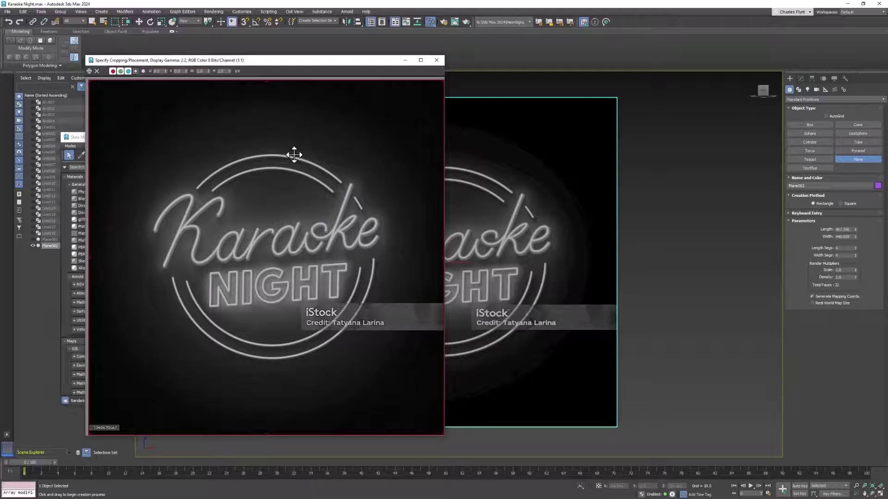
{"action": "right_click", "coordinate": [264, 153]}
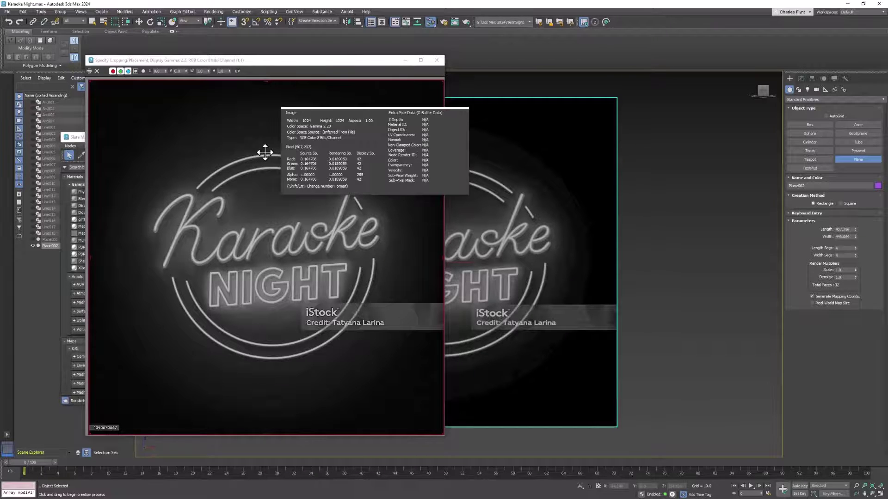
{"action": "mouse_move", "coordinate": [265, 153]}
{"action": "right_mouse_down"}
{"action": "mouse_move", "coordinate": [276, 137]}
{"action": "mouse_move", "coordinate": [233, 159]}
{"action": "mouse_move", "coordinate": [256, 158]}
{"action": "right_mouse_up"}
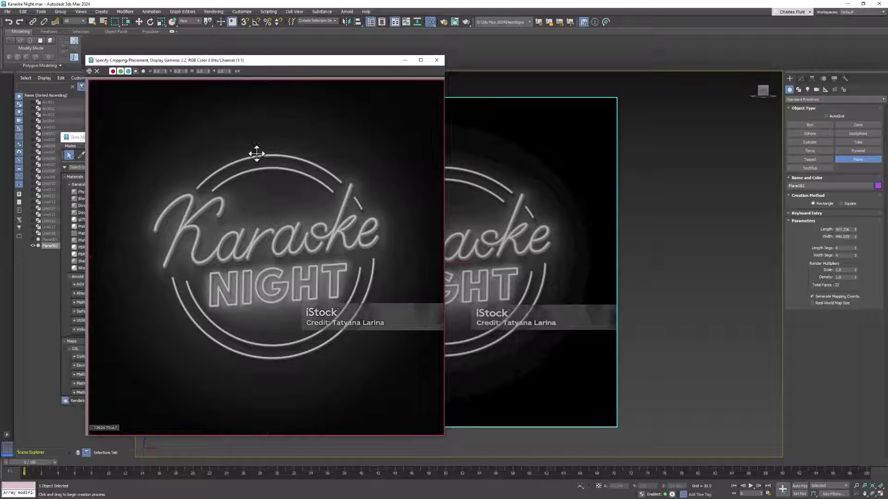
Step: Set Plane002's Length and Width to 500 each, then close the material editor
{"action": "left_click", "coordinate": [437, 60]}
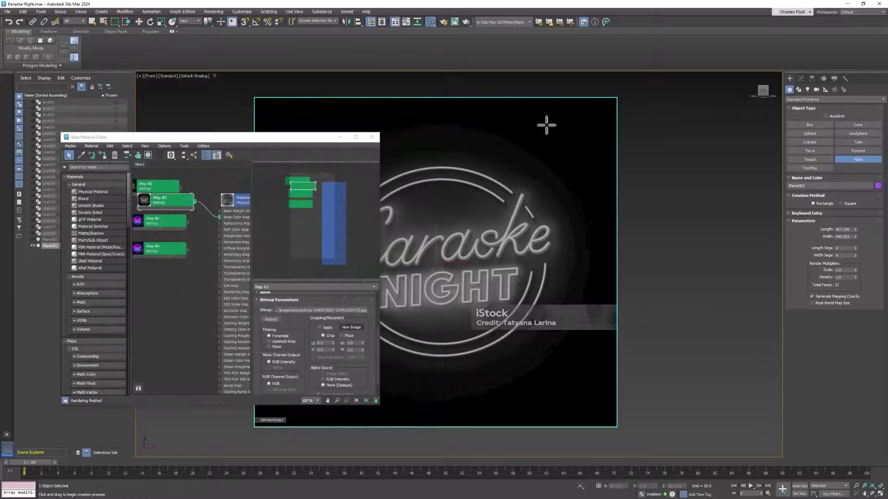
{"action": "left_click", "coordinate": [801, 79]}
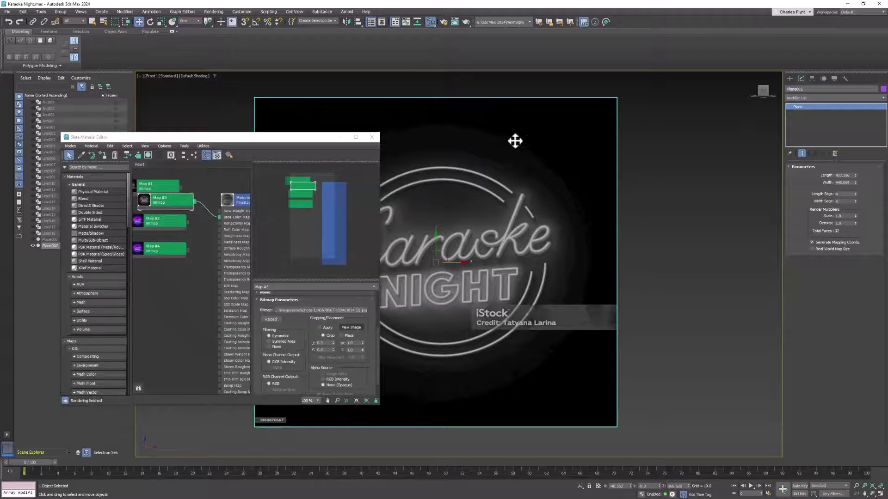
{"action": "double_click", "coordinate": [849, 175]}
{"action": "type", "text": "500"}
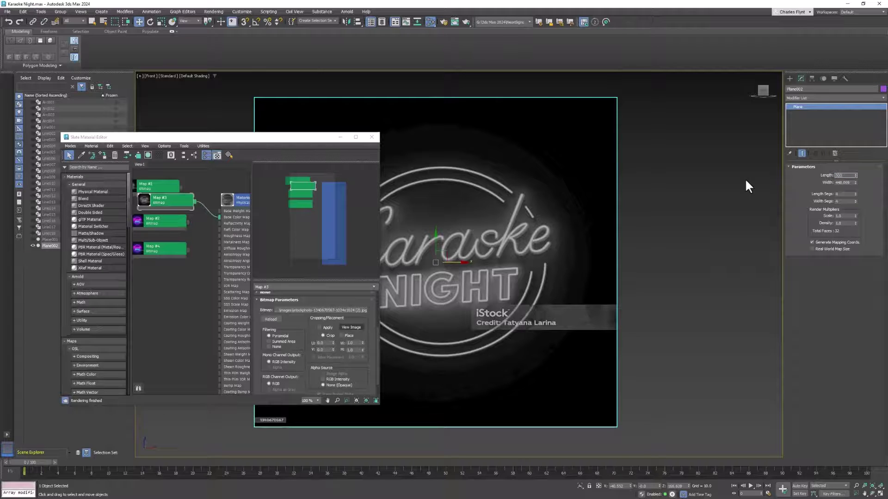
{"action": "key", "text": "Tab"}
{"action": "type", "text": "500"}
{"action": "key", "text": "Tab"}
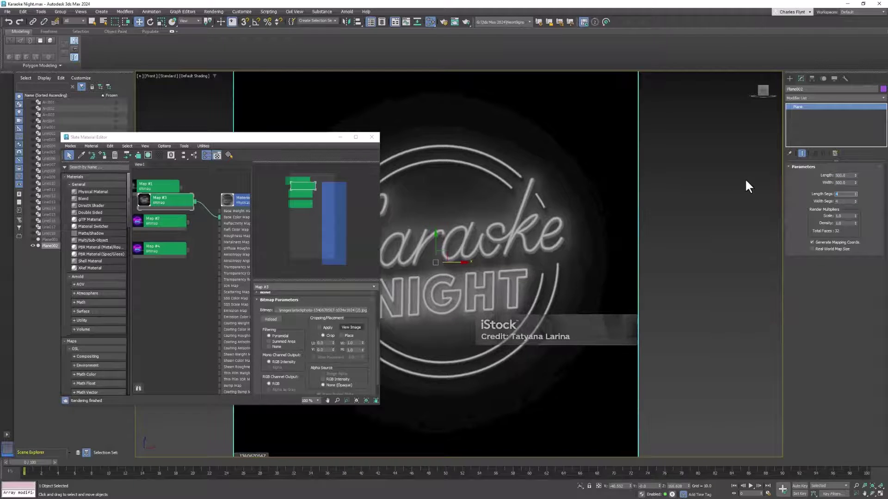
{"action": "left_click", "coordinate": [369, 139]}
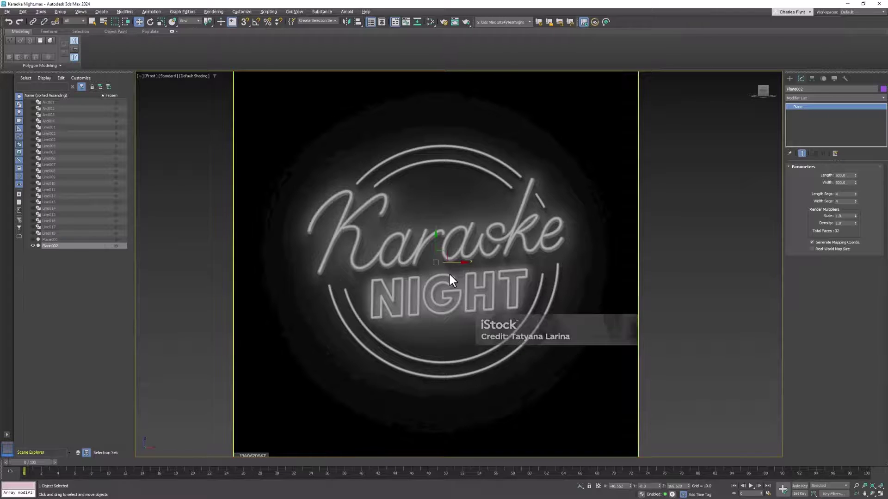
Step: In Top view, move Plane002 back to Y 71.465 and zero its X position
{"action": "key", "text": "t"}
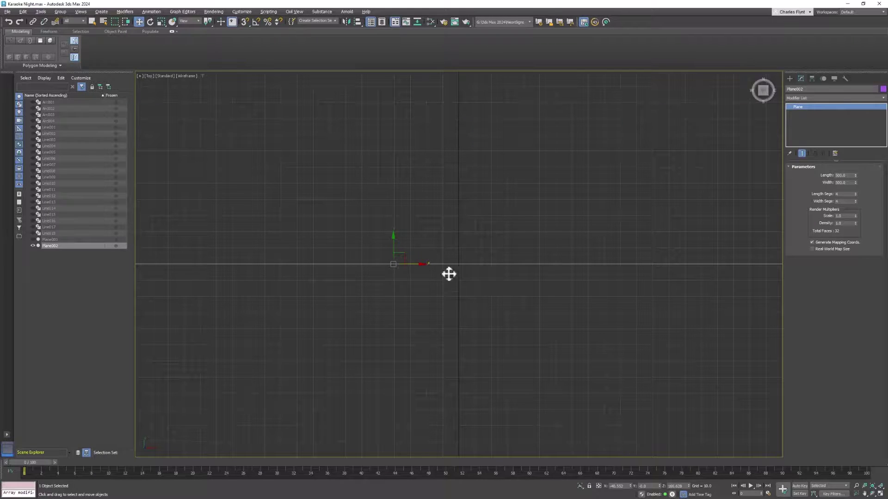
{"action": "right_click", "coordinate": [422, 253]}
{"action": "left_click", "coordinate": [392, 249]}
{"action": "left_click_drag", "start_coordinate": [393, 252], "coordinate": [374, 133]}
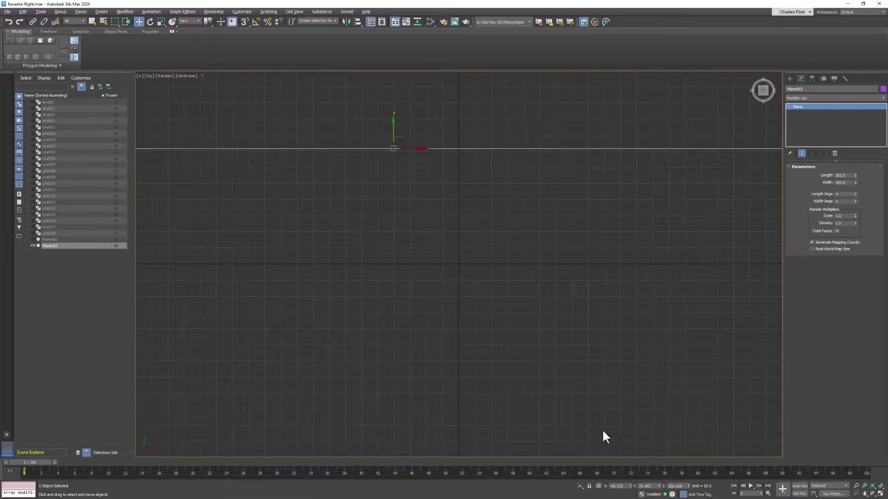
{"action": "right_click", "coordinate": [630, 486]}
Step: Return to a shaded Front view with the viewport grid turned off
{"action": "key", "text": "f"}
{"action": "key", "text": "F3"}
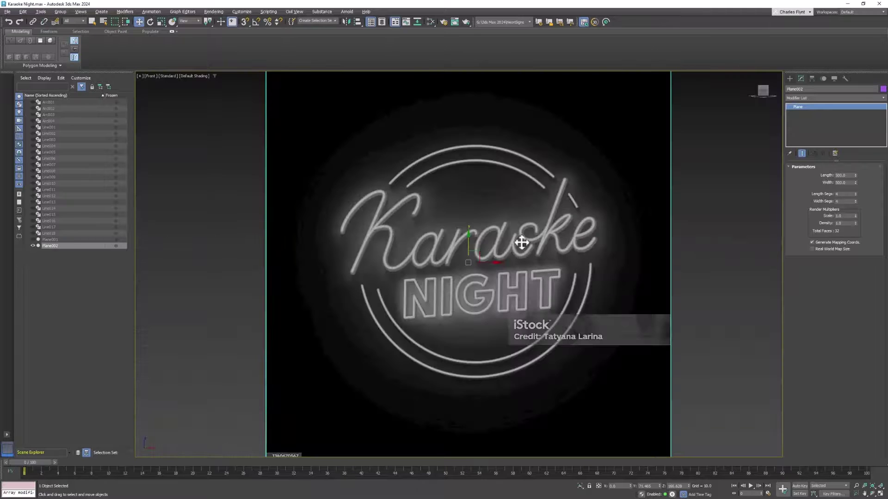
{"action": "middle_click_drag", "start_coordinate": [522, 240], "coordinate": [516, 260]}
{"action": "key", "text": "g"}
{"action": "key", "text": "g"}
{"action": "key", "text": "g"}
{"action": "key", "text": "g"}
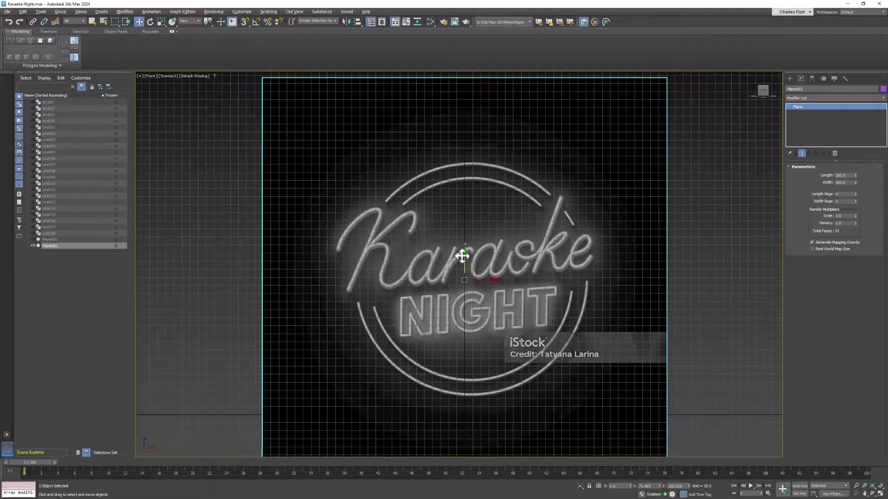
{"action": "key", "text": "g"}
{"action": "key", "text": "g"}
{"action": "key", "text": "g"}
{"action": "key", "text": "g"}
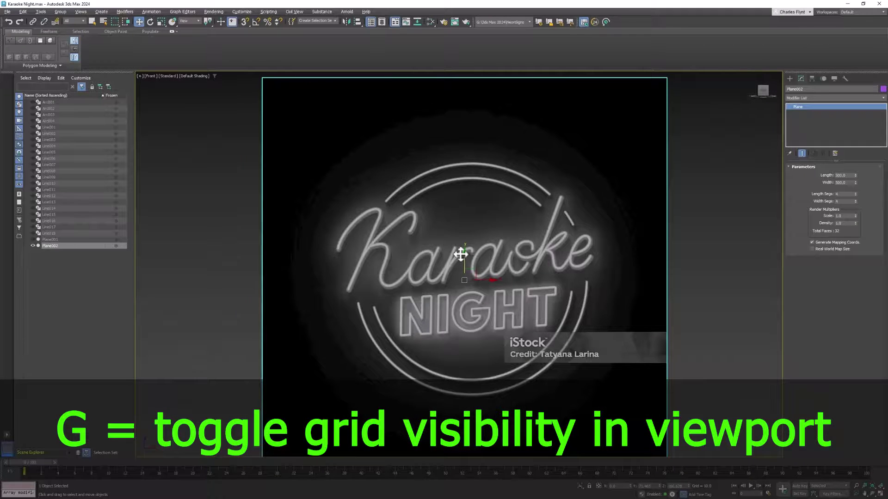
Step: Turn off Show Frozen in Gray in Plane002's Object Properties
{"action": "right_click", "coordinate": [390, 181]}
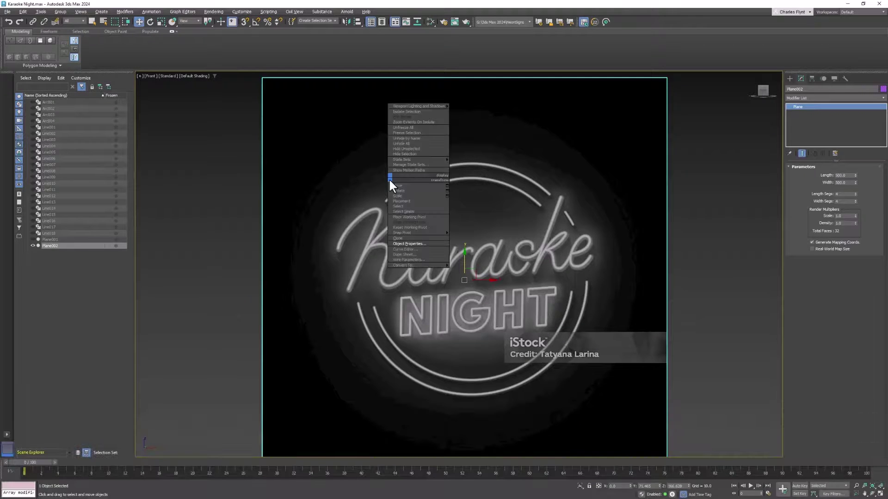
{"action": "left_click", "coordinate": [415, 243]}
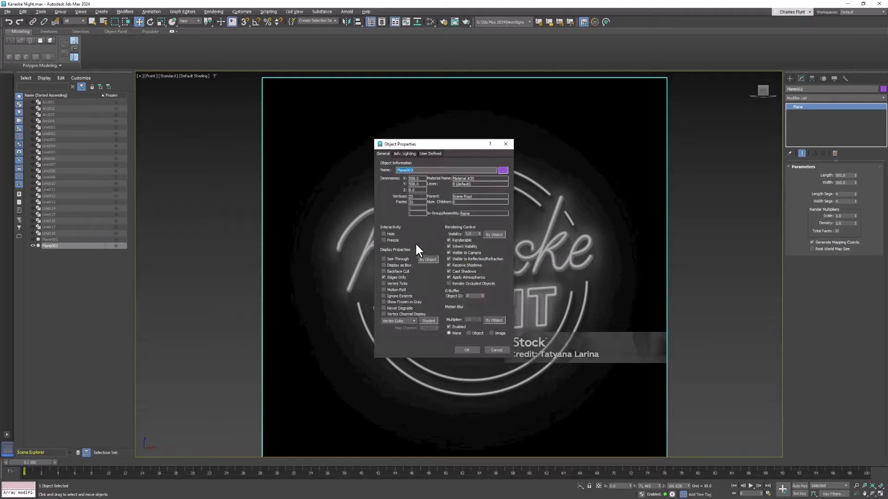
{"action": "left_click", "coordinate": [384, 302]}
{"action": "left_click", "coordinate": [466, 350]}
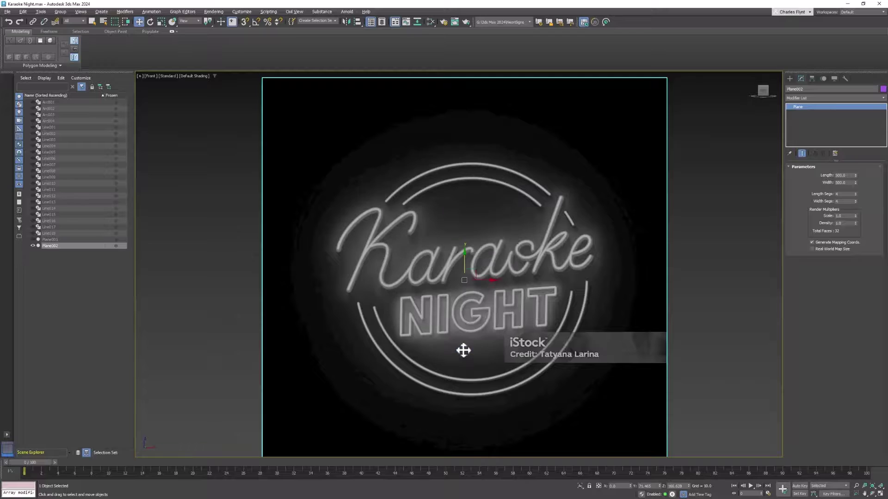
Step: Reselect Plane002 from the scene list, then clear the selection and recentre the Front view
{"action": "left_click", "coordinate": [211, 273]}
{"action": "key", "text": "ctrl+z"}
{"action": "left_click", "coordinate": [115, 246]}
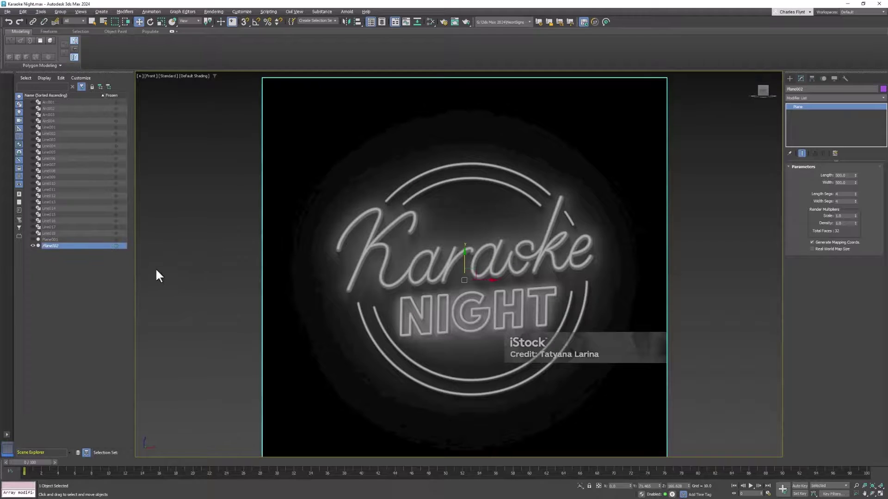
{"action": "left_click", "coordinate": [243, 233]}
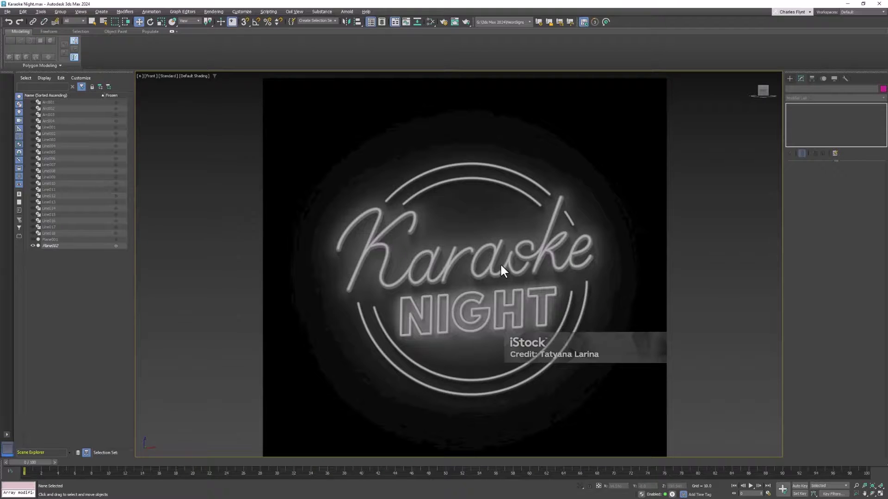
{"action": "middle_click_drag", "start_coordinate": [506, 258], "coordinate": [491, 258]}
{"action": "middle_click_drag", "start_coordinate": [420, 247], "coordinate": [425, 248]}
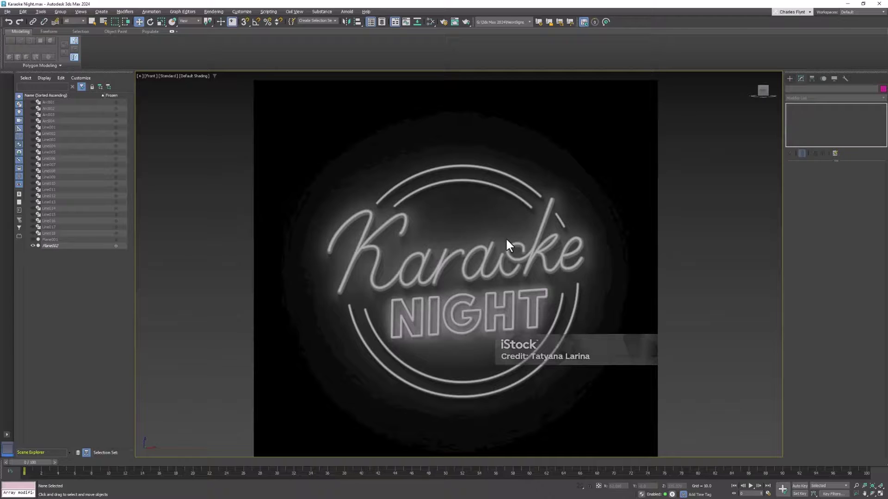
{"action": "left_click", "coordinate": [7, 11]}
{"action": "mouse_move", "coordinate": [47, 155]}
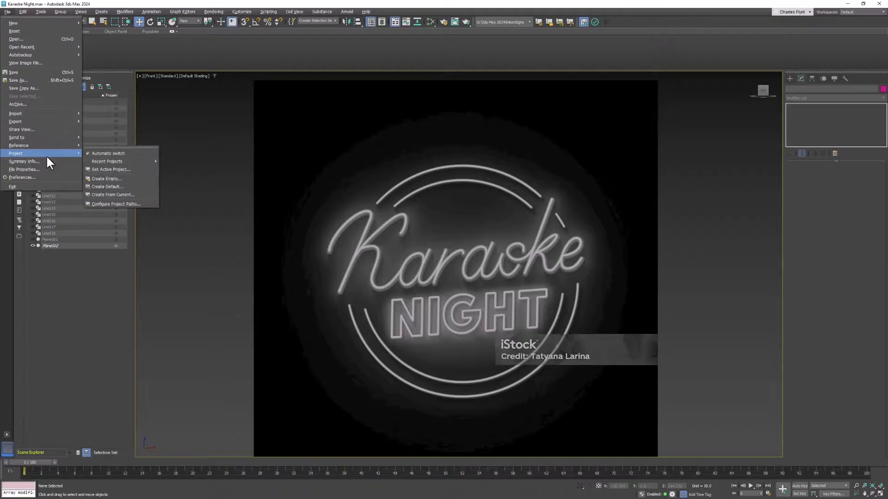
{"action": "left_click", "coordinate": [121, 187]}
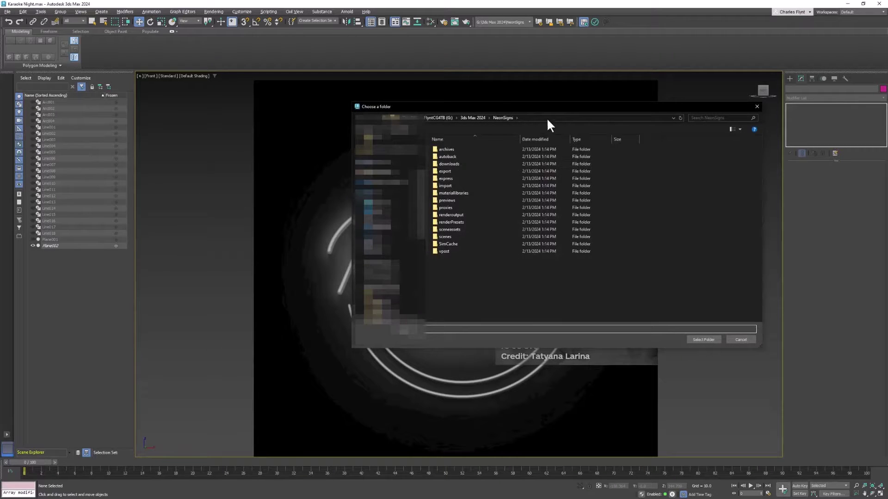
{"action": "left_click_drag", "start_coordinate": [550, 109], "coordinate": [481, 110]}
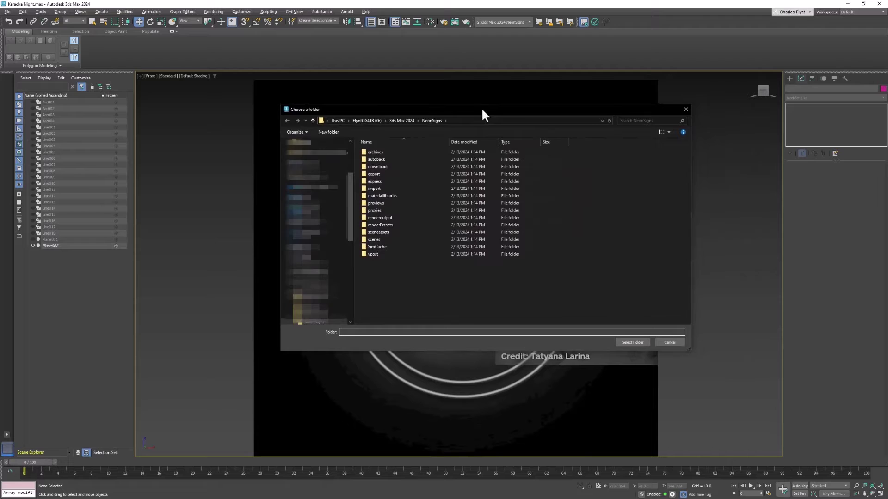
{"action": "left_click", "coordinate": [397, 119]}
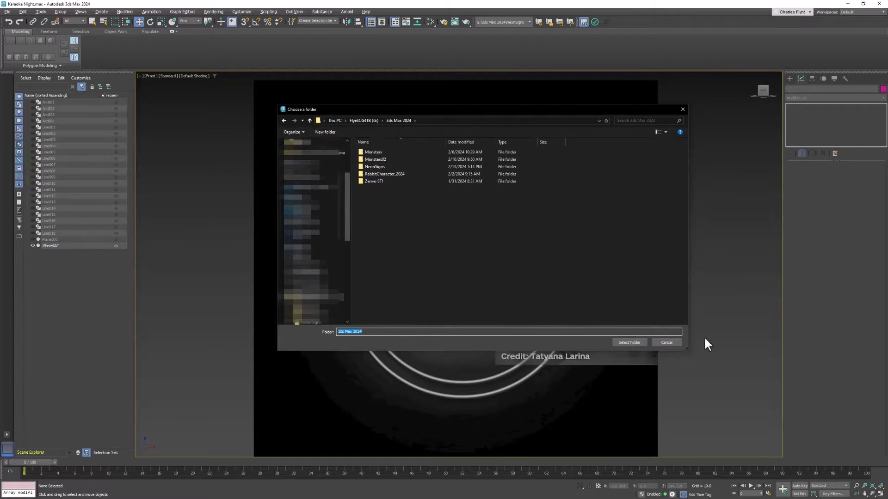
{"action": "left_click", "coordinate": [666, 338]}
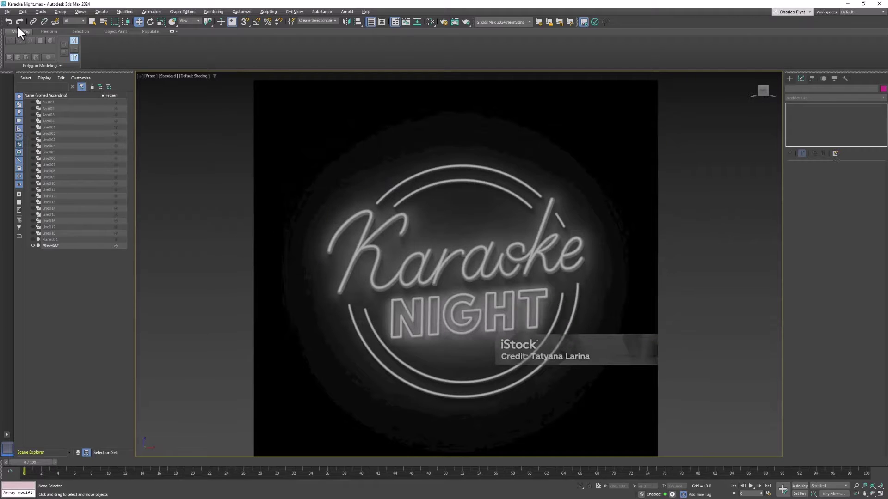
{"action": "left_click", "coordinate": [8, 12]}
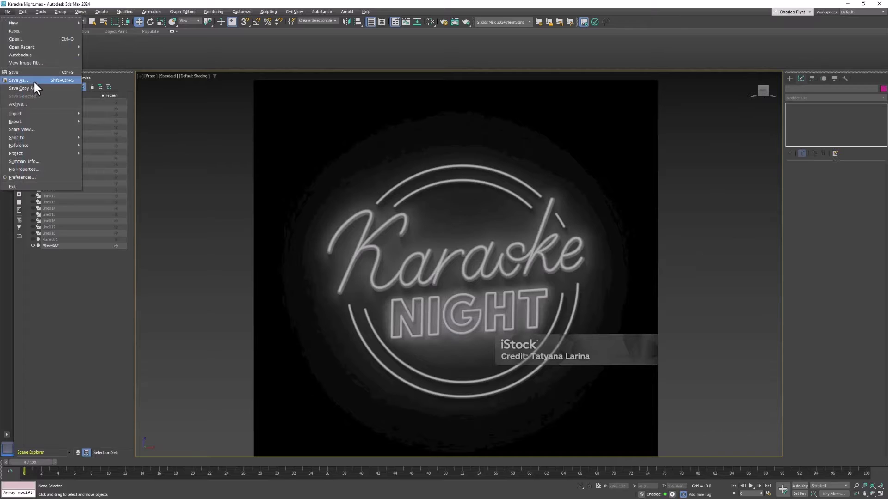
{"action": "mouse_move", "coordinate": [241, 12]}
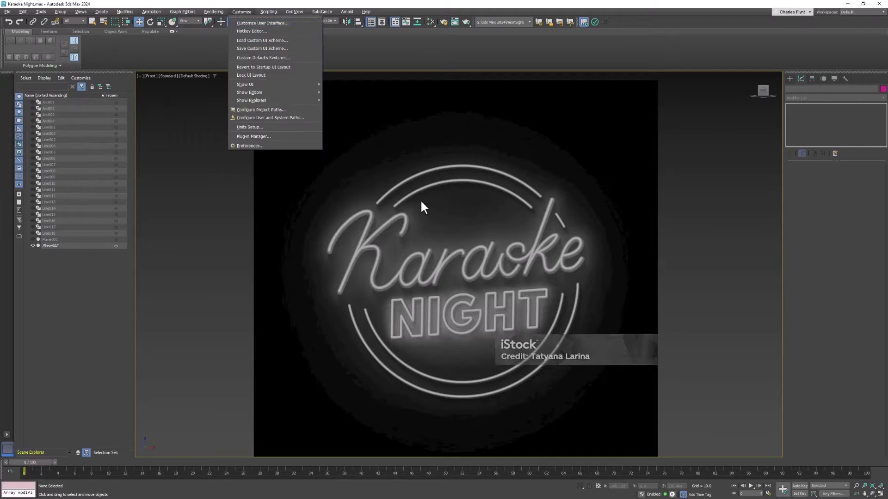
{"action": "left_click", "coordinate": [374, 149]}
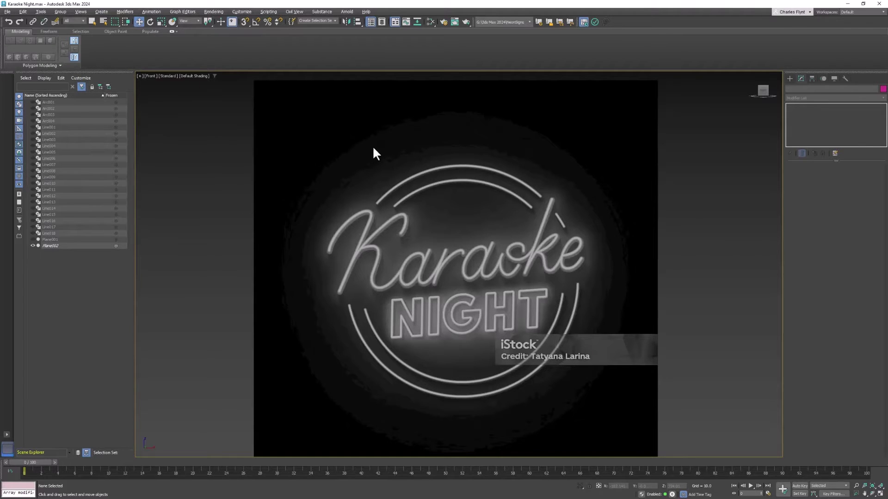